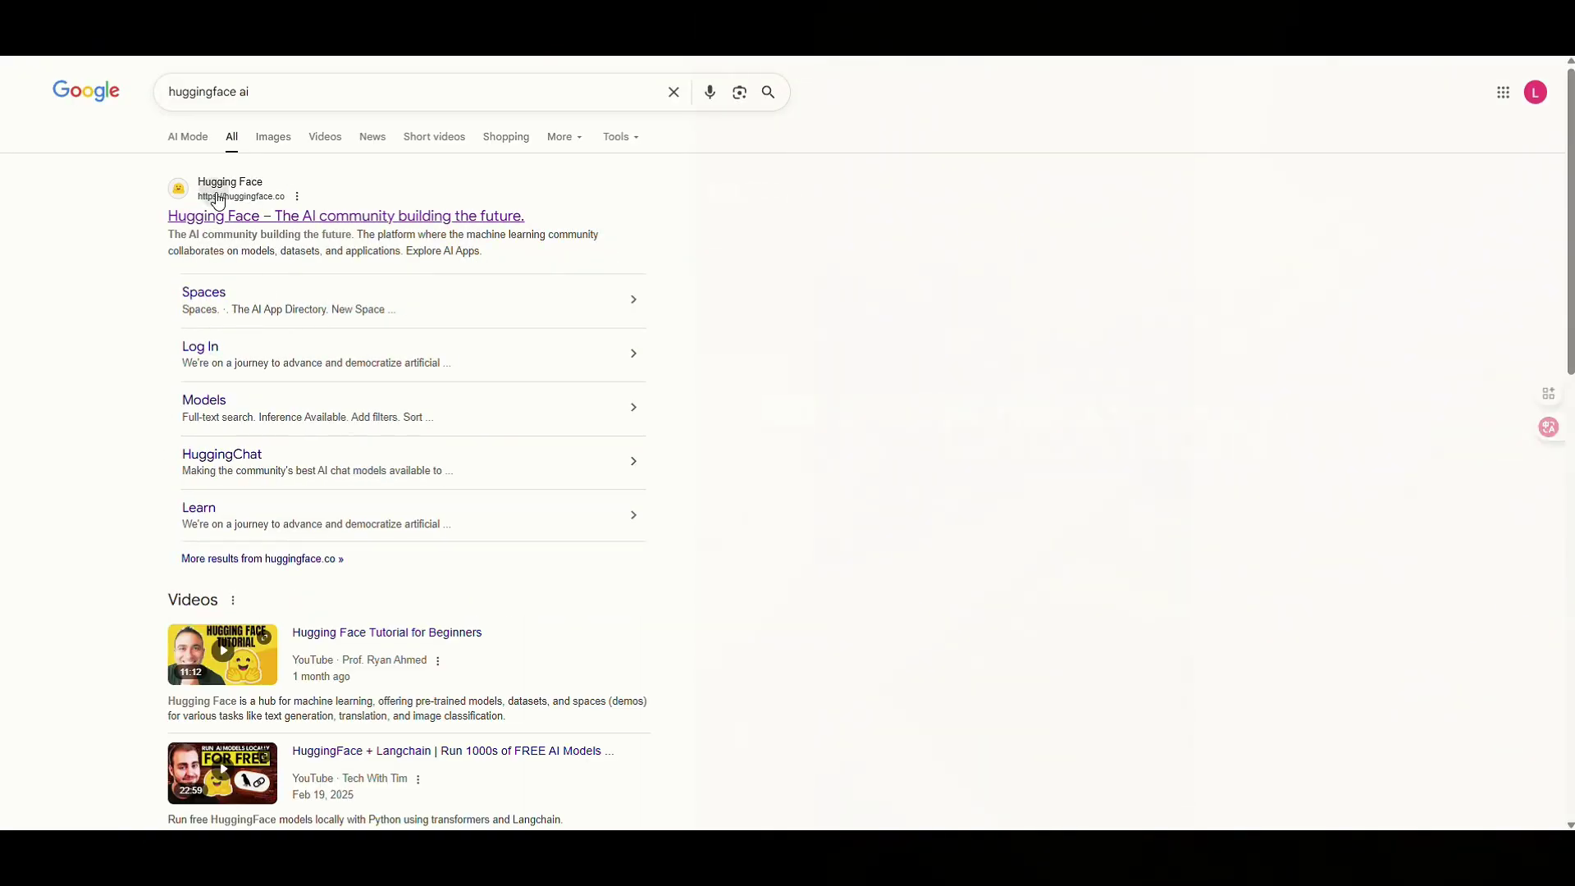
Step: Open the Hugging Face website from Google's results and scroll through its homepage
left_click(196, 198)
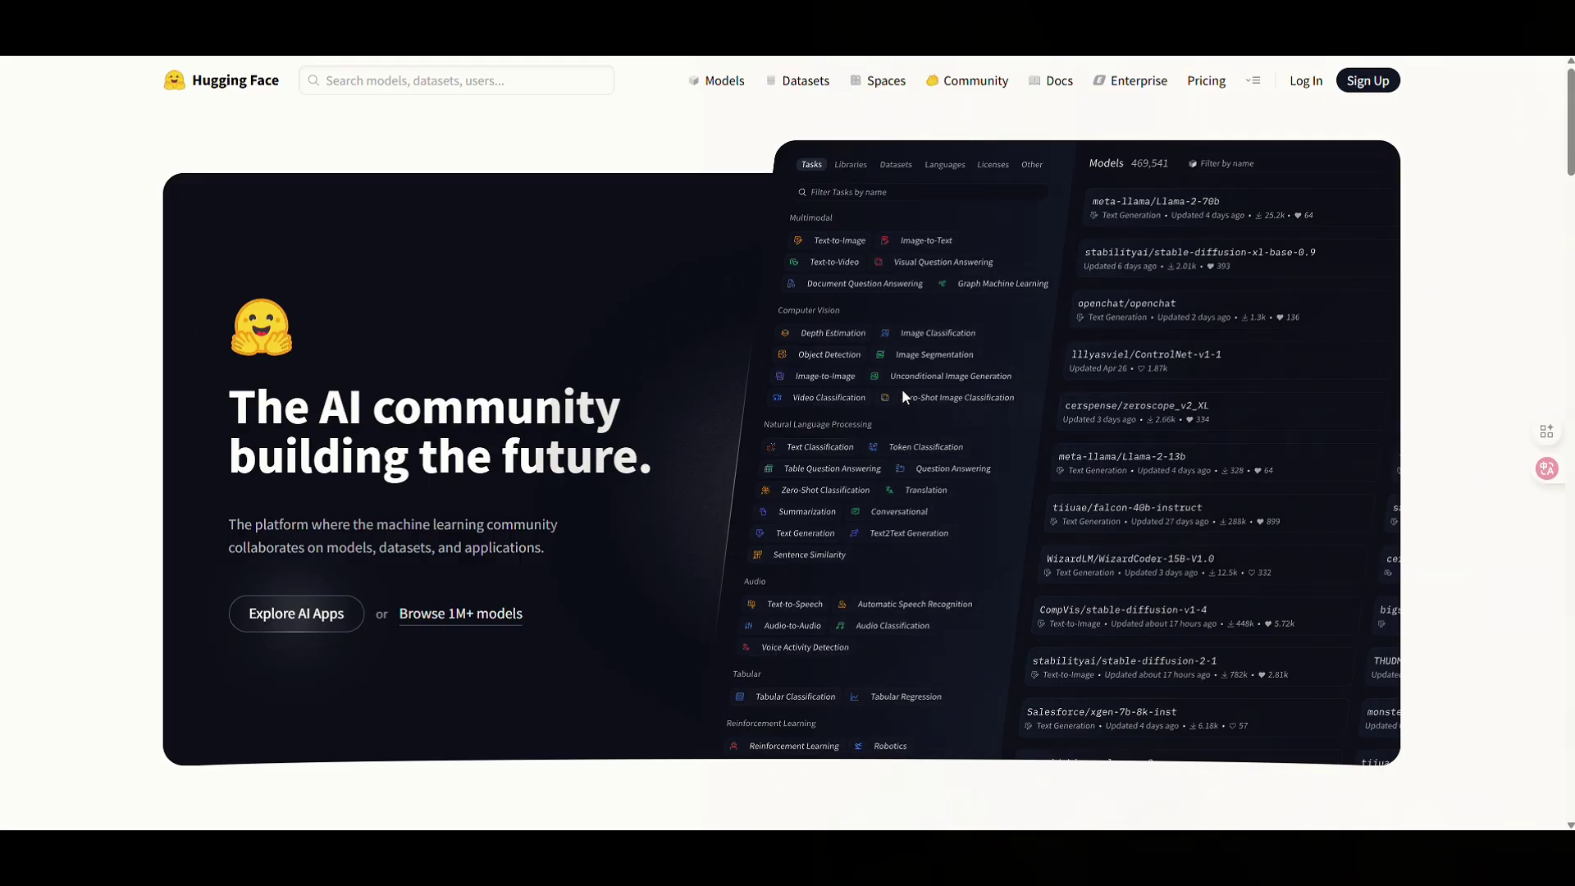
scroll(903, 391, "down", 1)
scroll(903, 391, "up", 1)
scroll(985, 406, "down", 9)
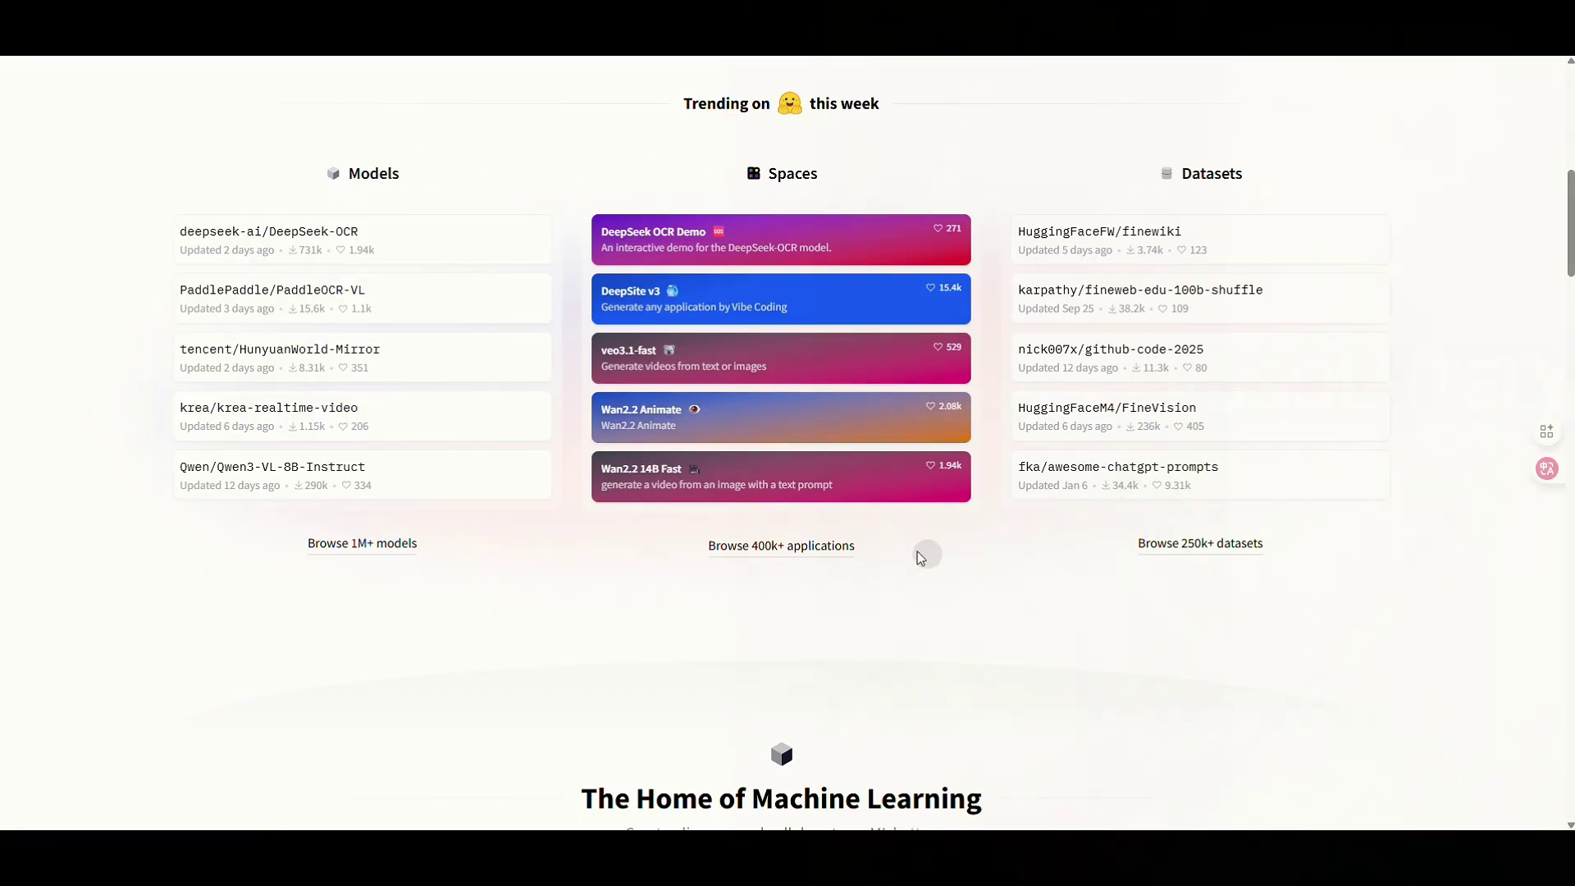
scroll(942, 540, "up", 10)
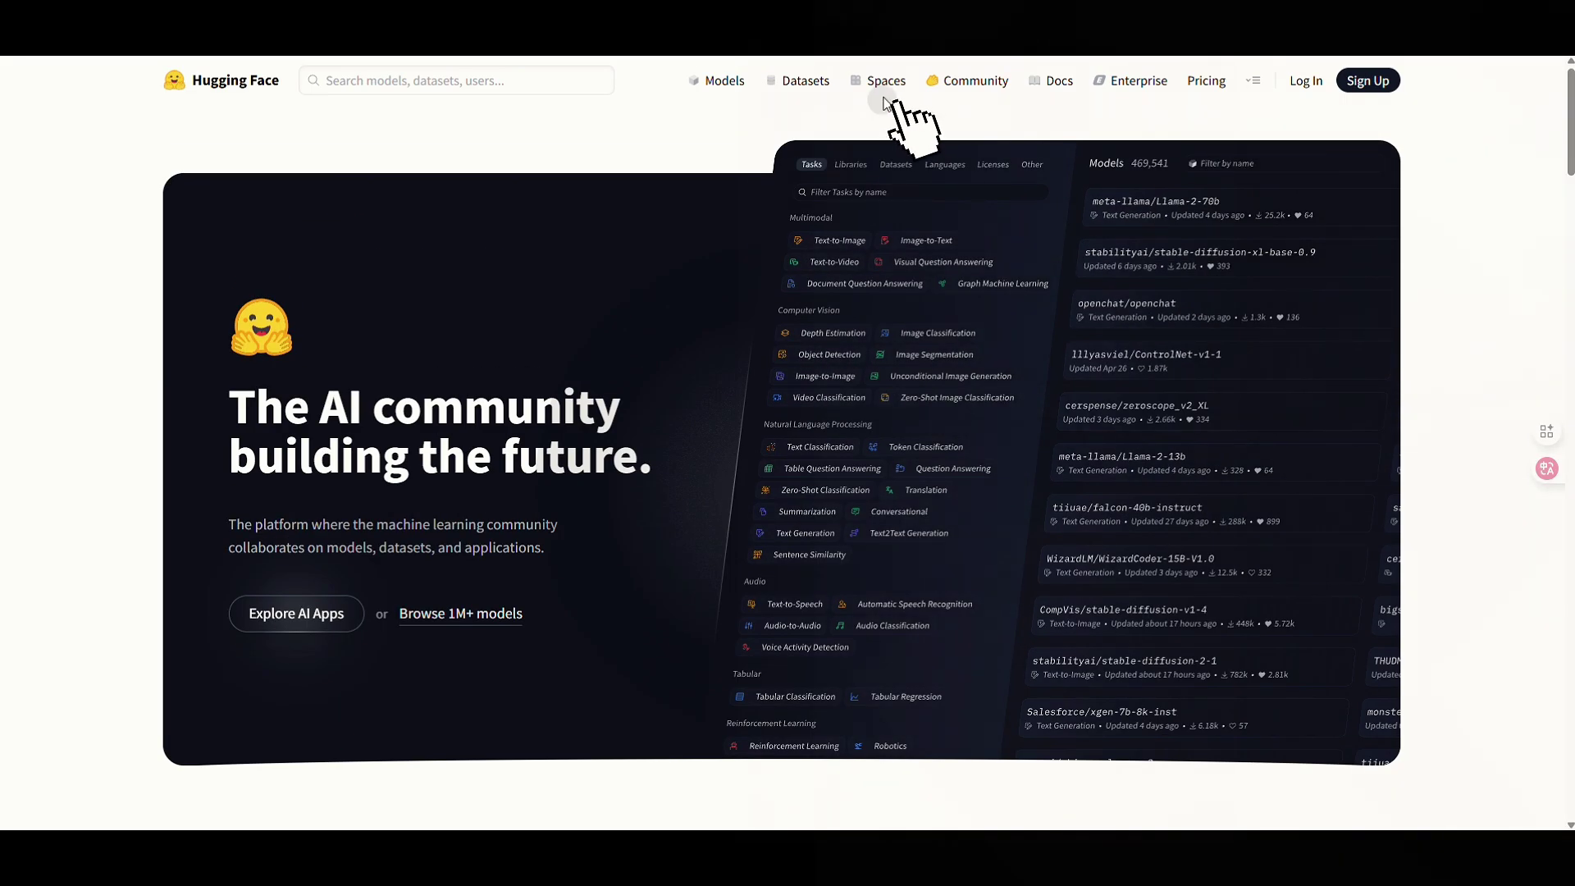
Step: Open the Spaces directory and page through its row of categories
left_click(885, 93)
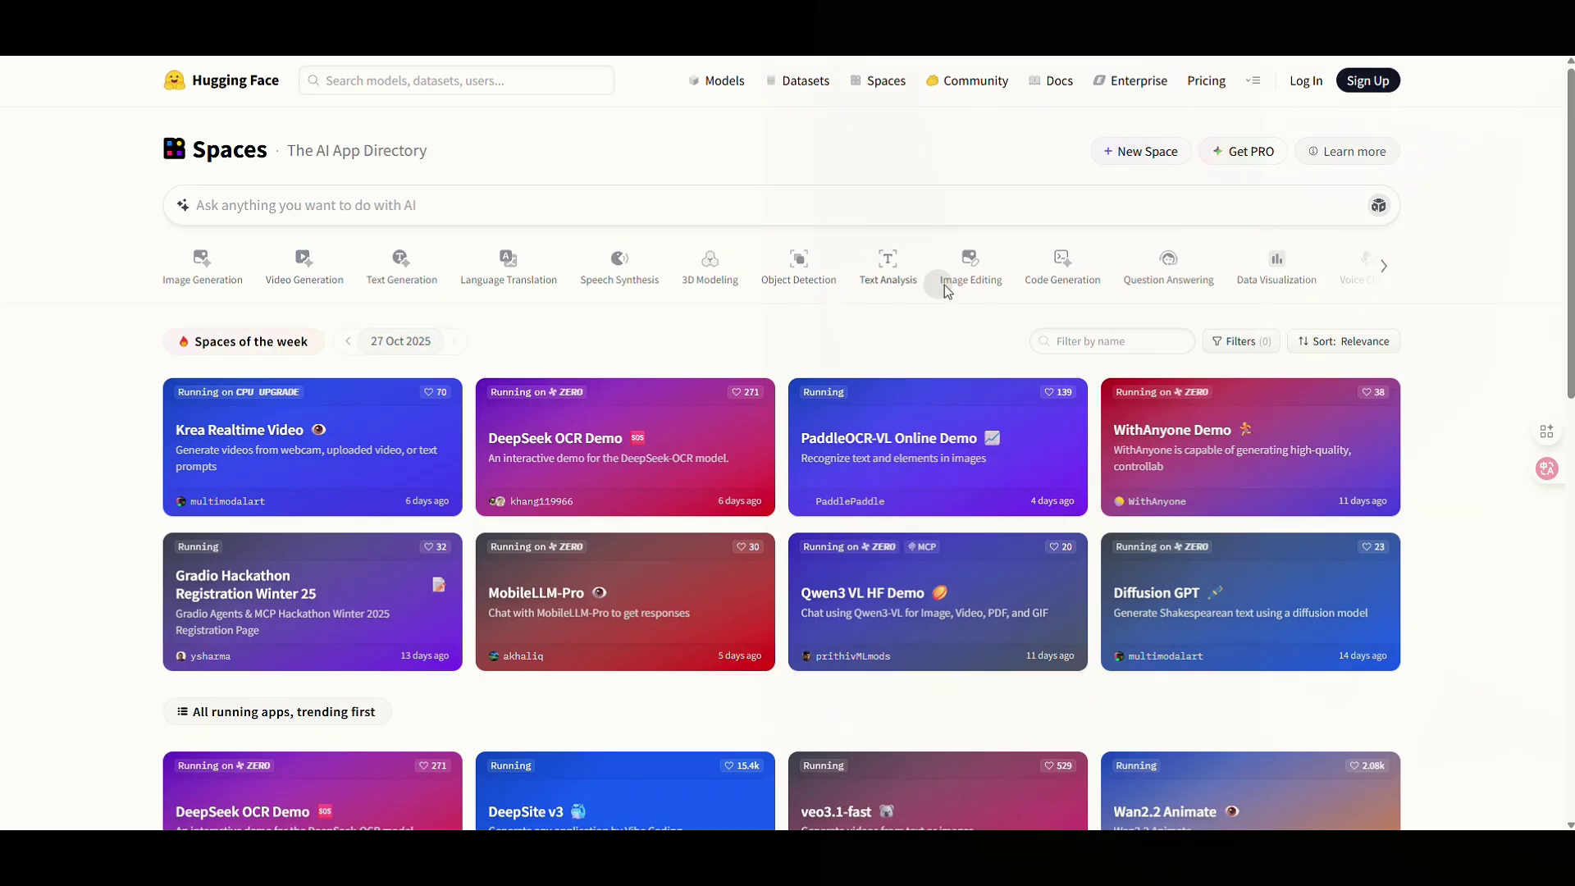
left_click(1385, 274)
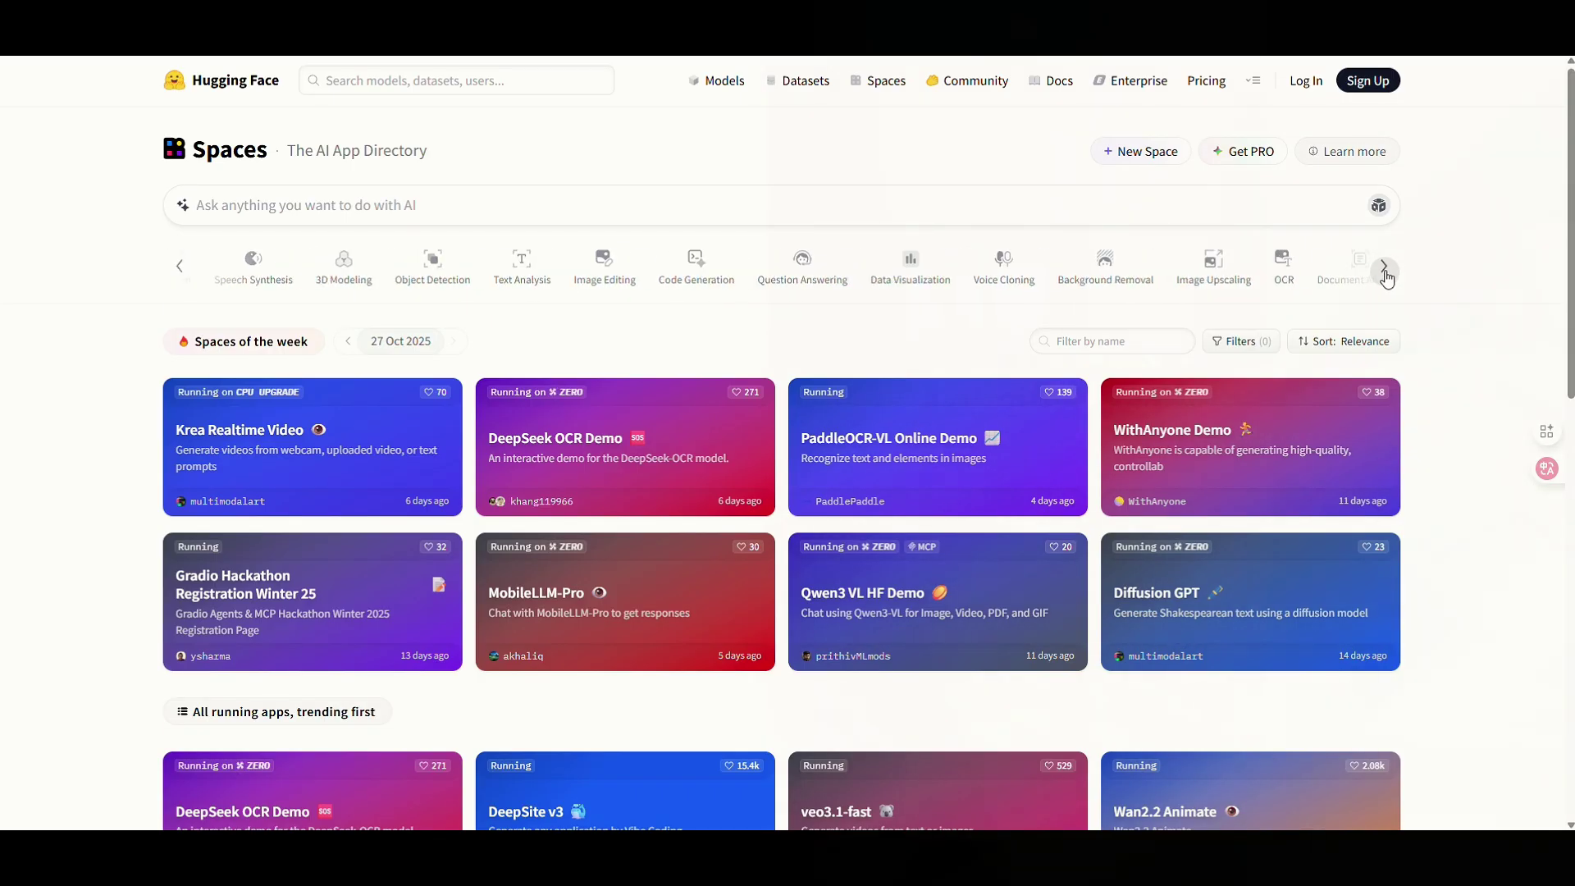
left_click(1385, 272)
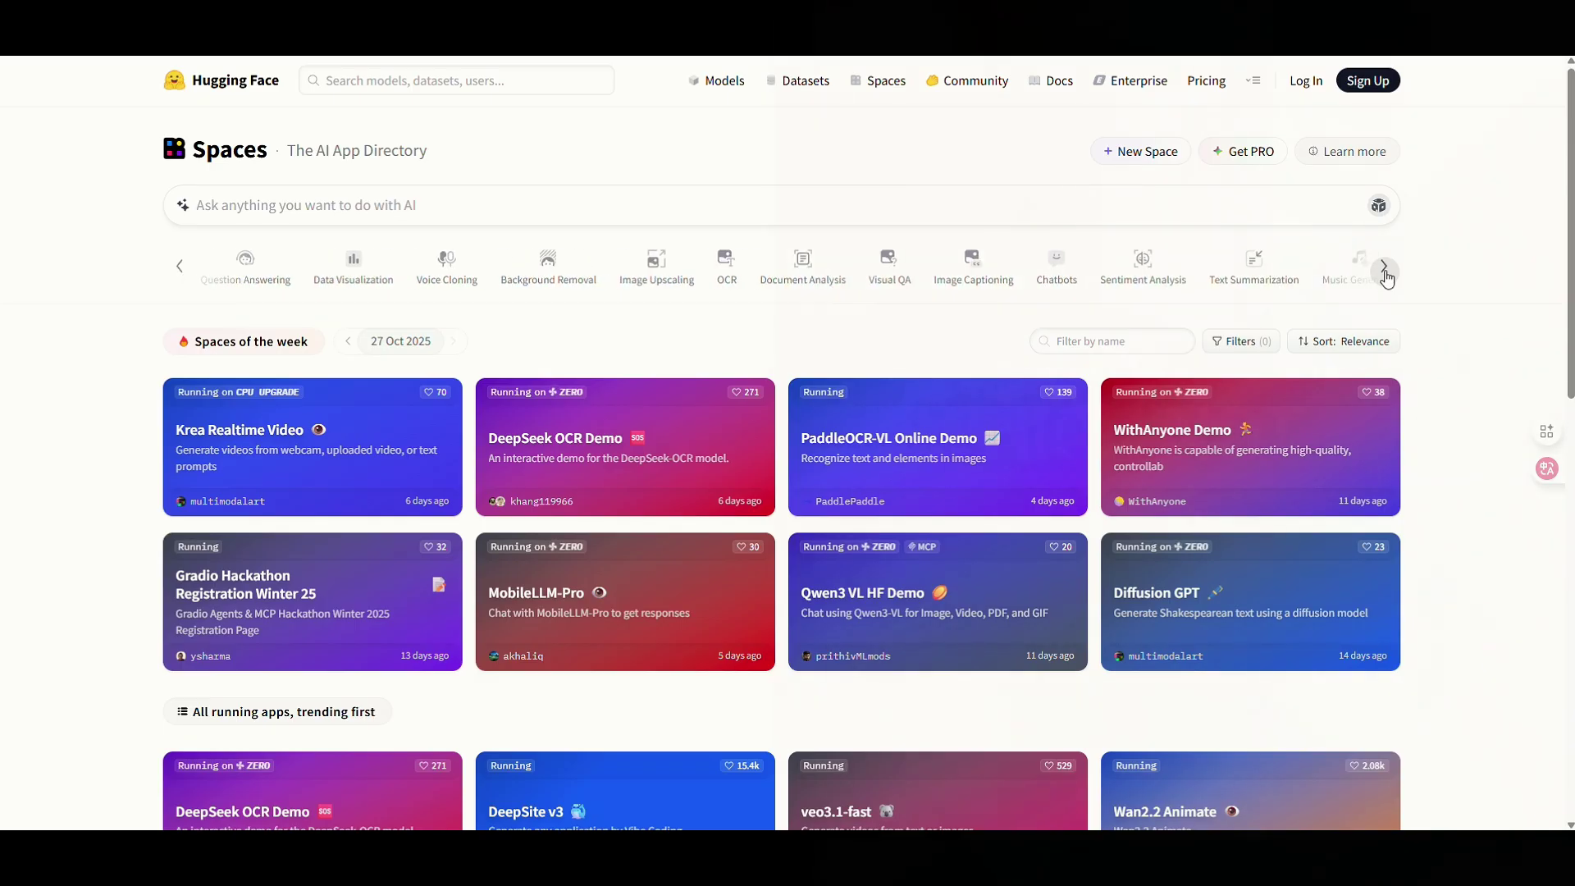
left_click(1385, 271)
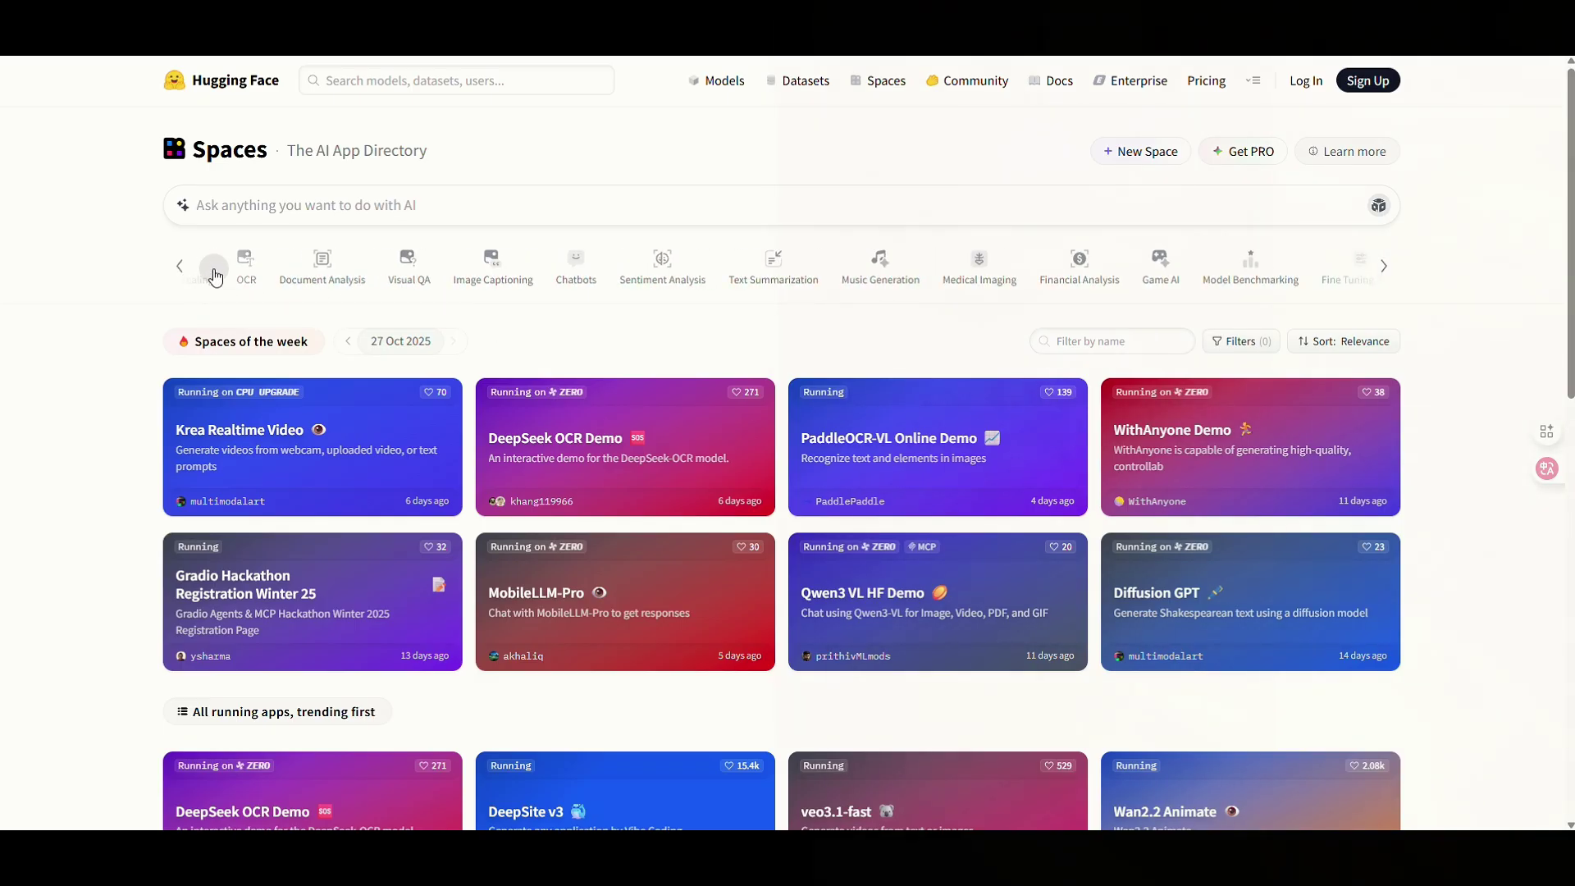
left_click(179, 271)
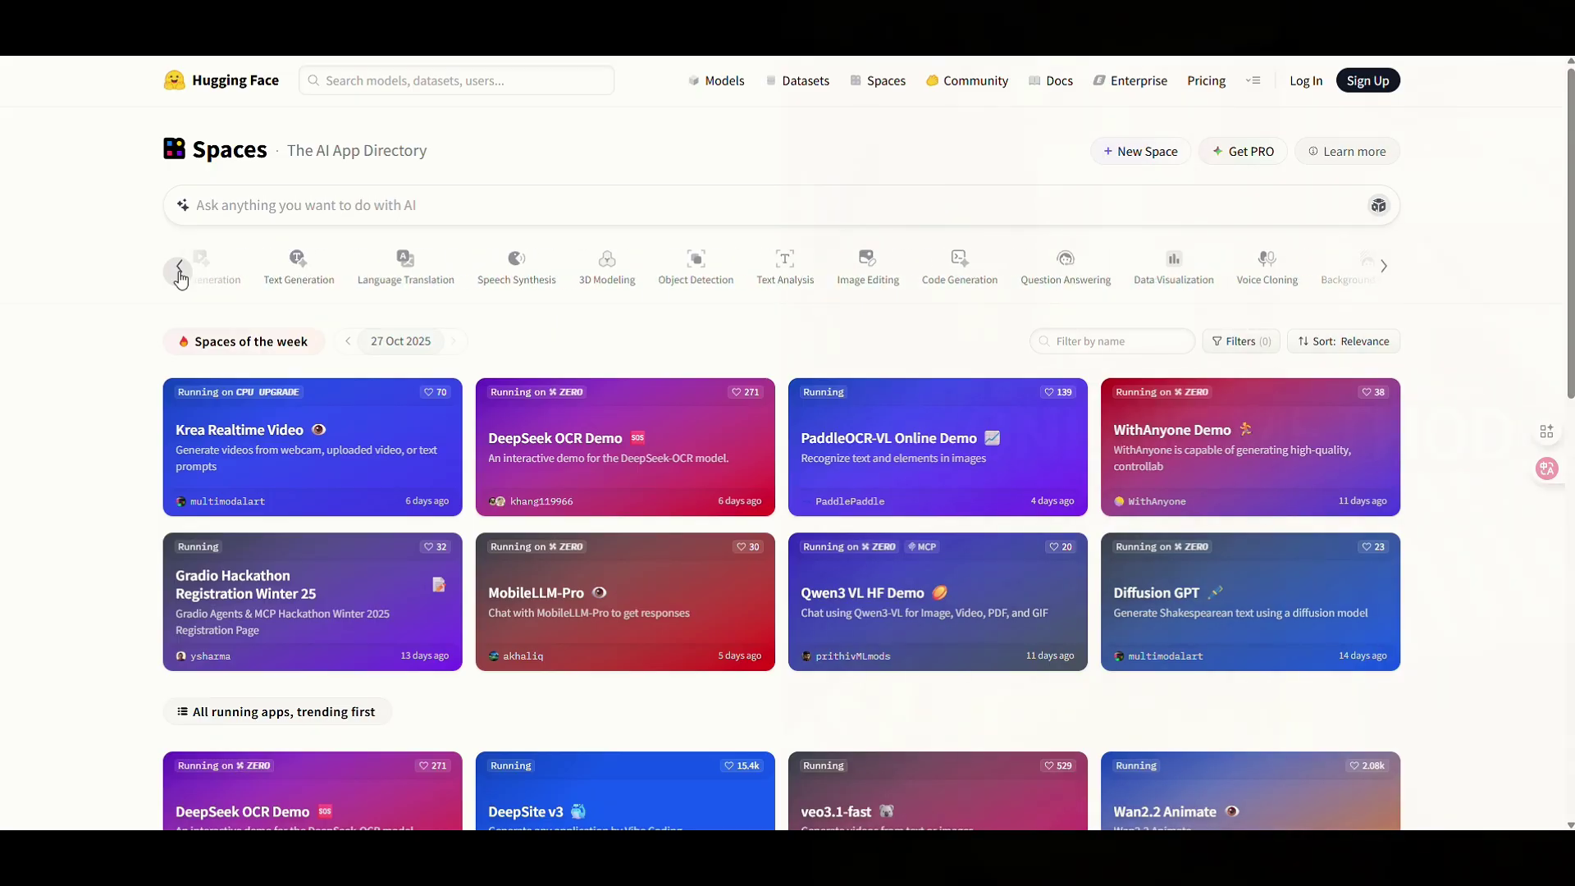
Step: Filter Spaces to Image Generation and browse the listed apps
left_click(207, 261)
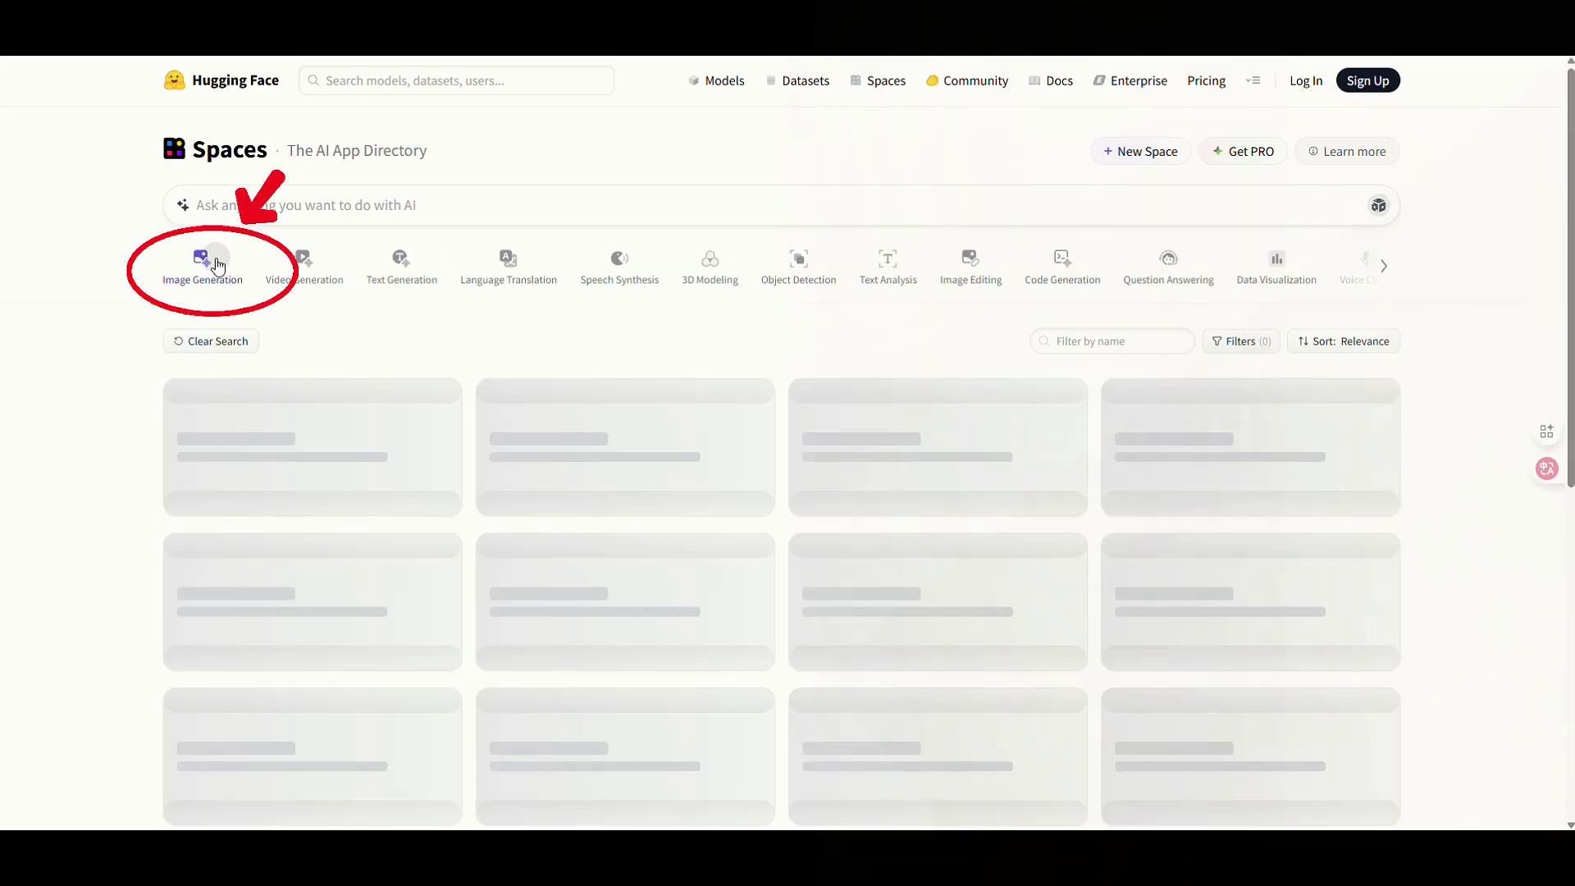
scroll(959, 352, "down", 3)
scroll(918, 564, "down", 4)
scroll(996, 578, "up", 3)
scroll(1011, 579, "up", 3)
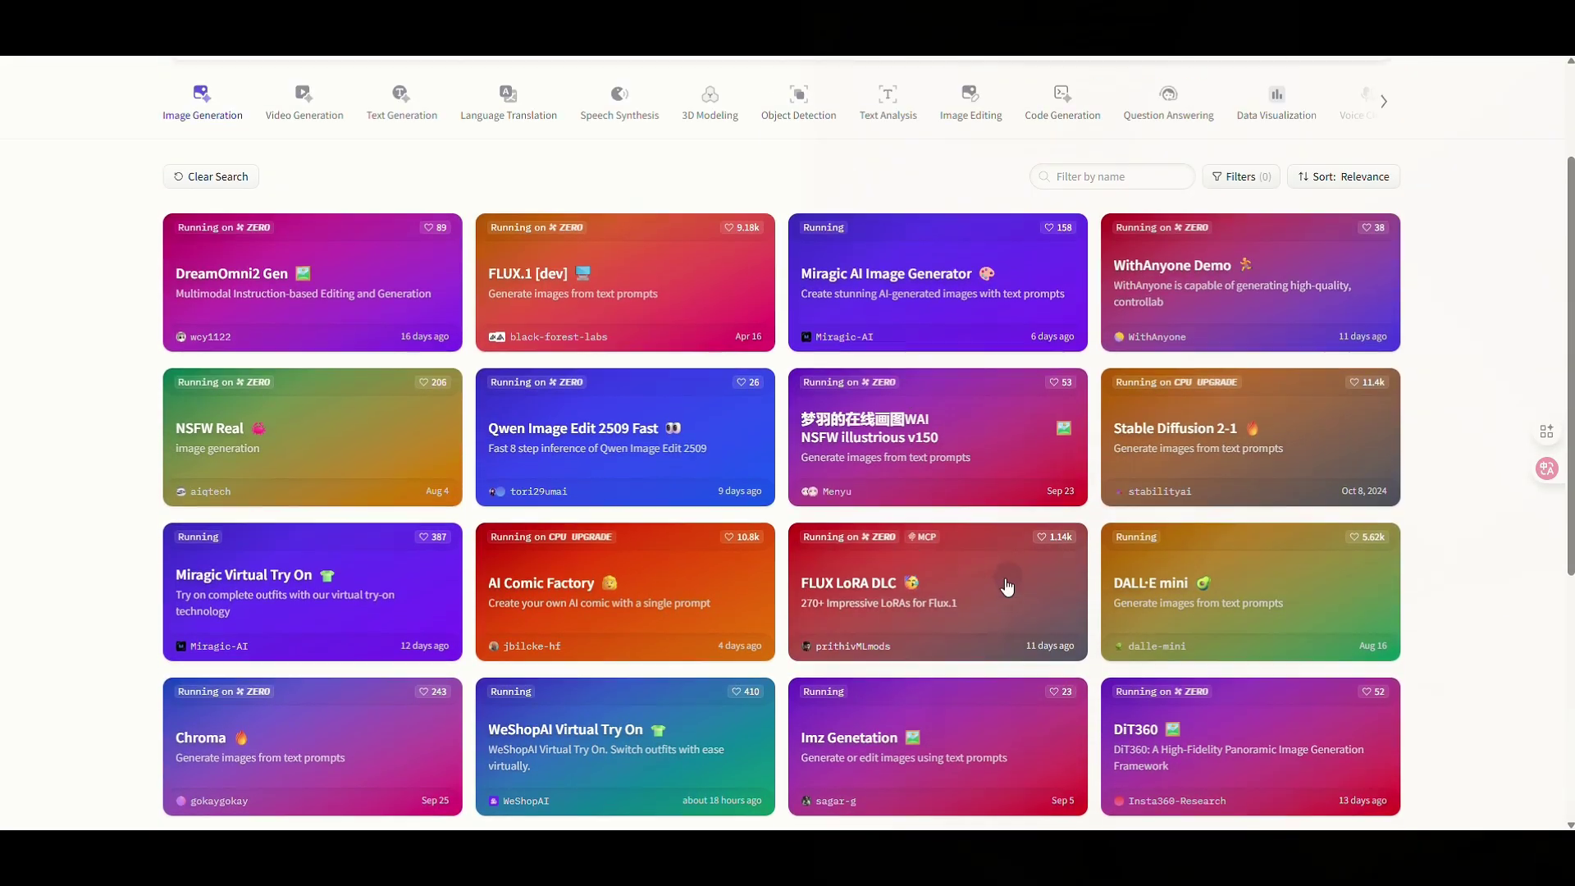
scroll(763, 615, "up", 1)
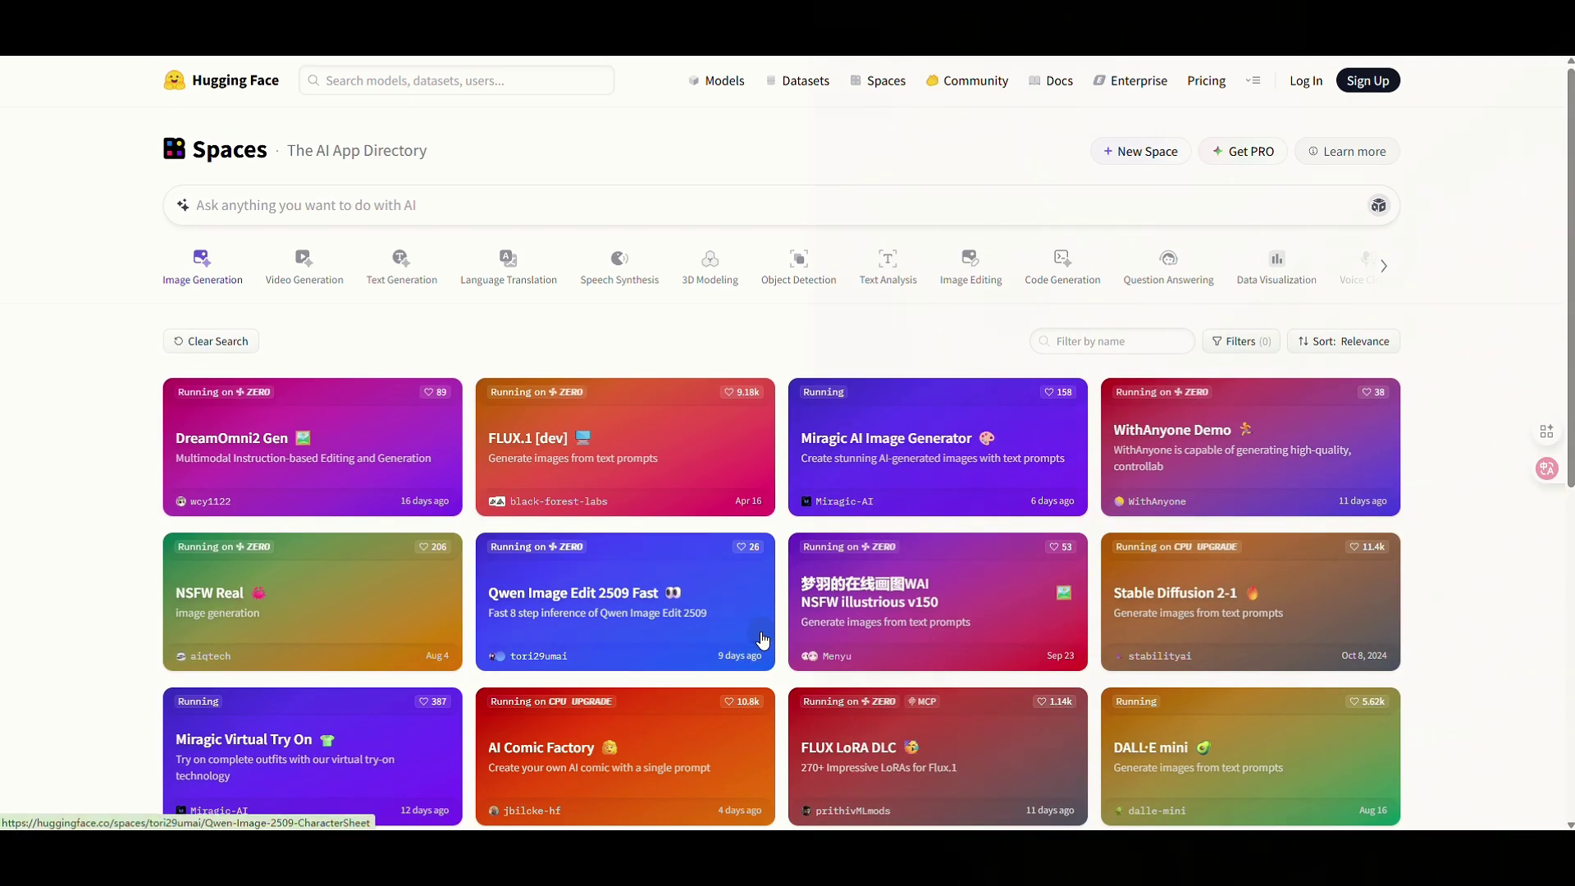
Step: Open the Miragic AI Image Generator space and enter the crowded subway station prompt
left_click(941, 482)
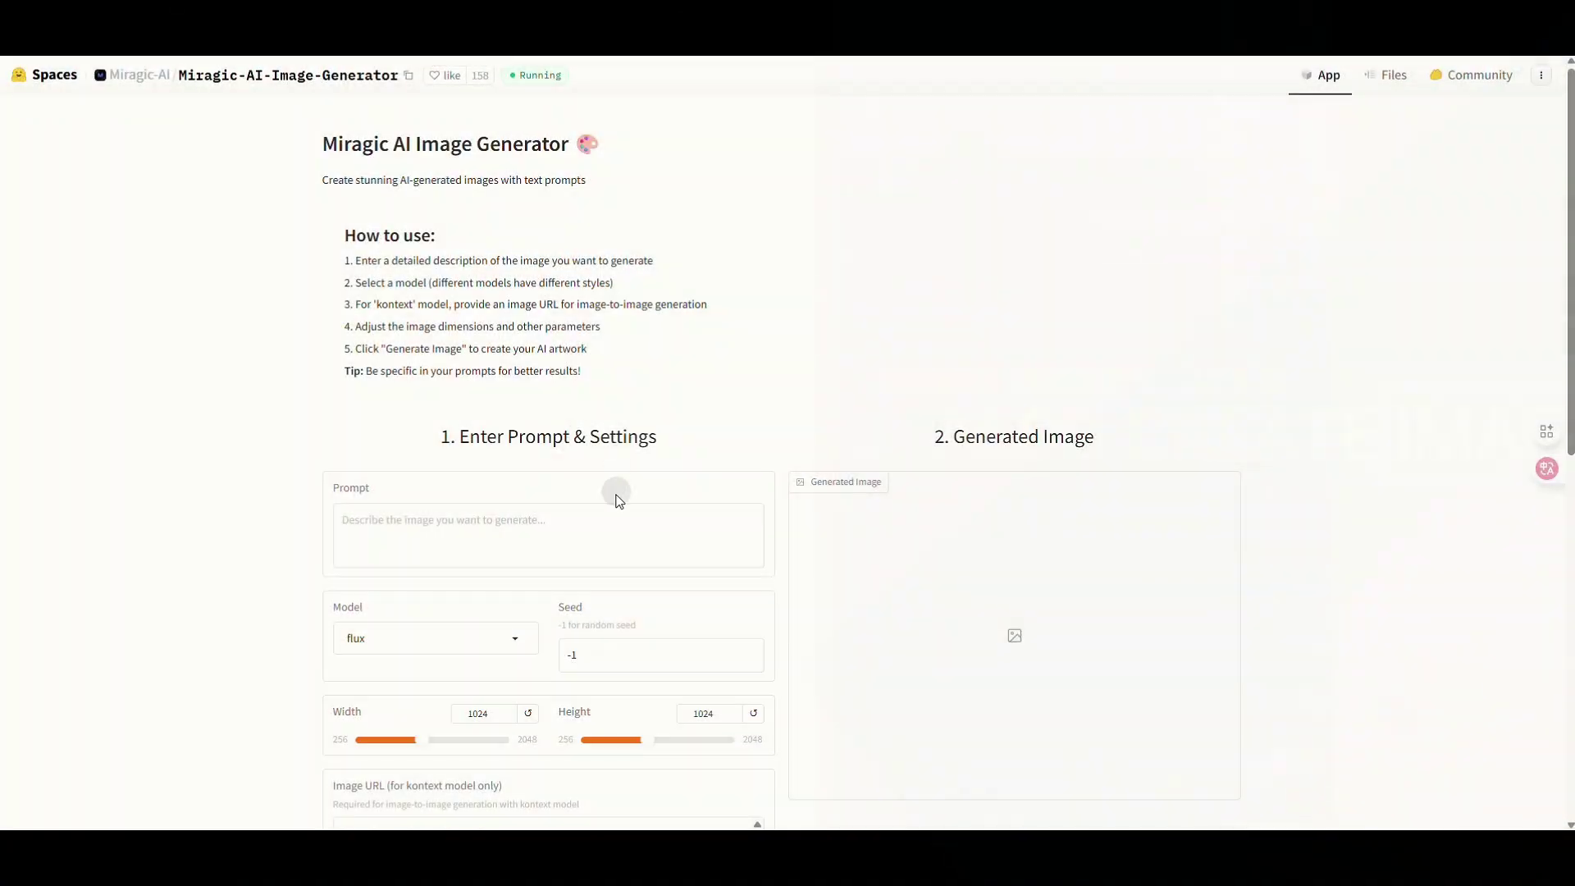
scroll(607, 499, "down", 1)
scroll(533, 440, "down", 1)
left_click(492, 356)
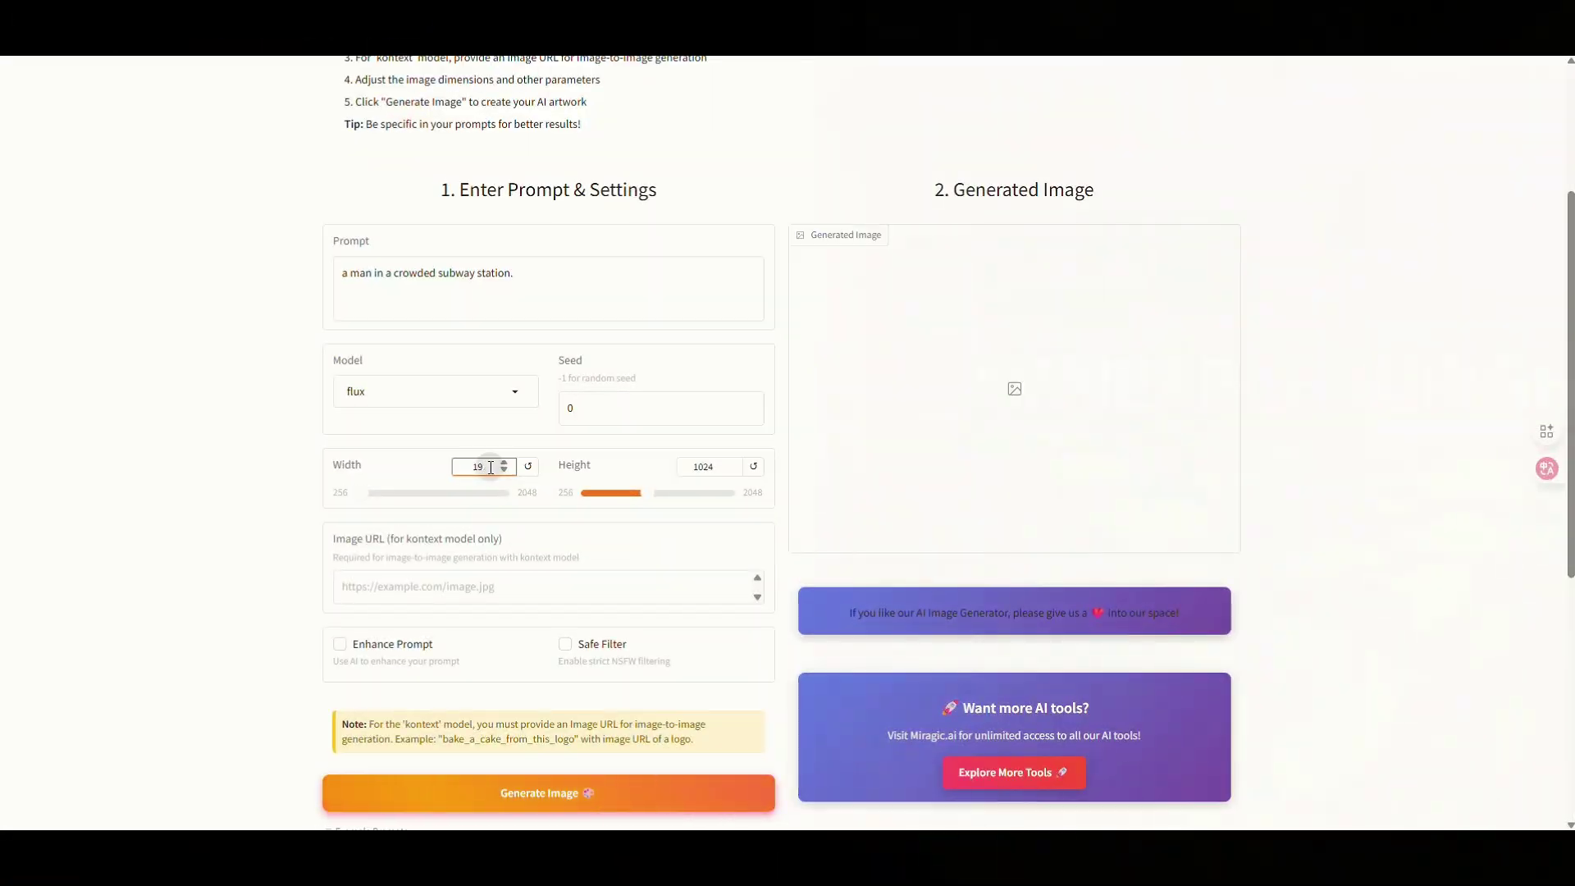
Step: Set the size to 1920×1080, review the Model options, and generate the image
left_click(504, 463)
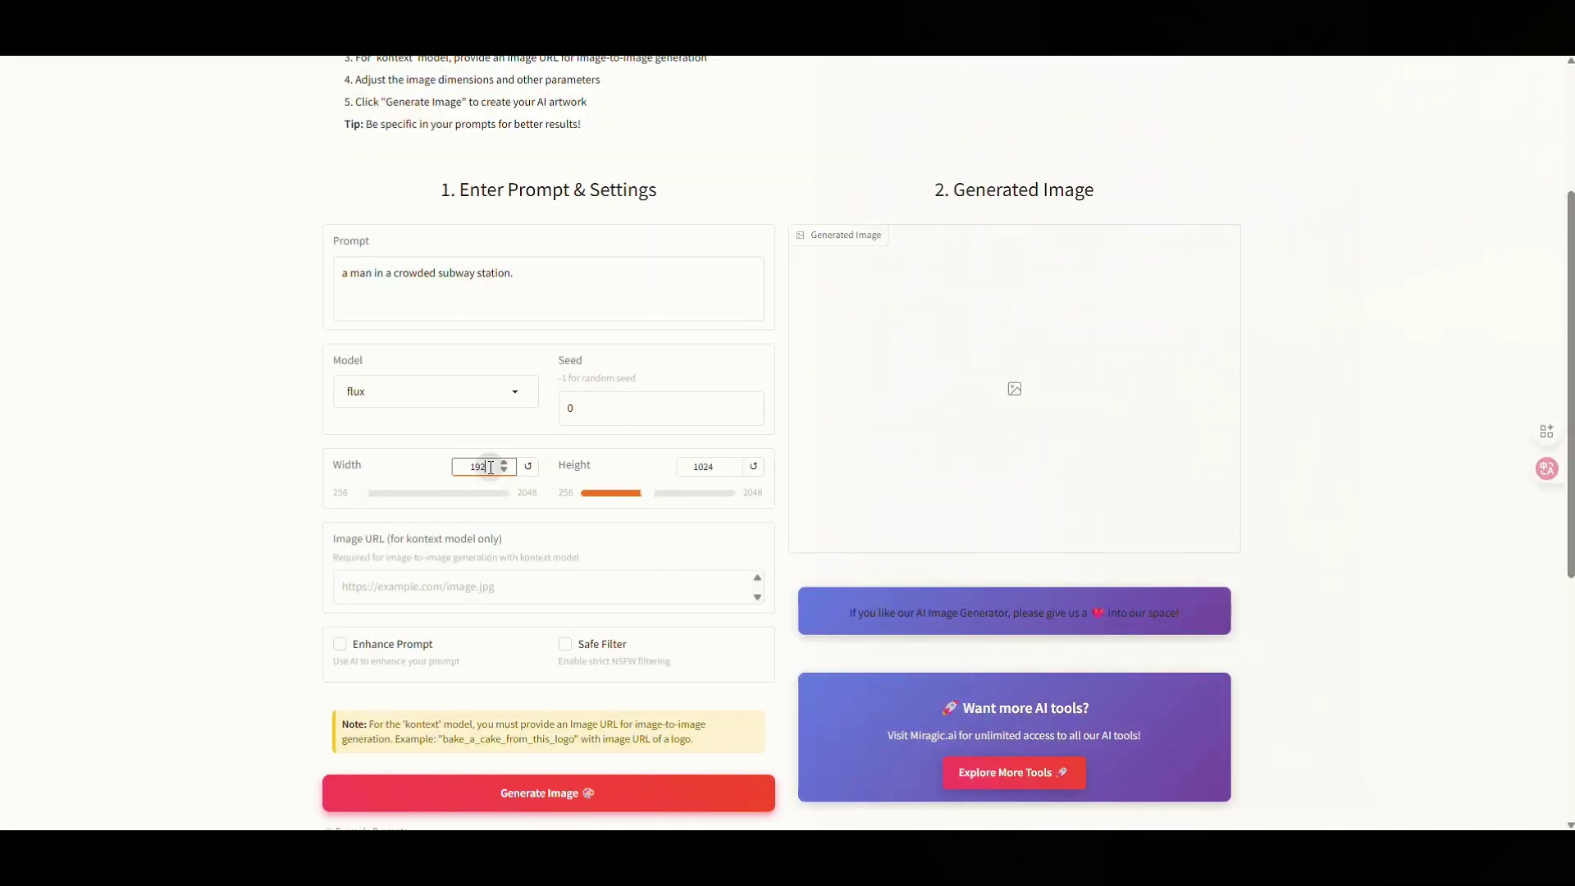
double_click(704, 467)
type("1080")
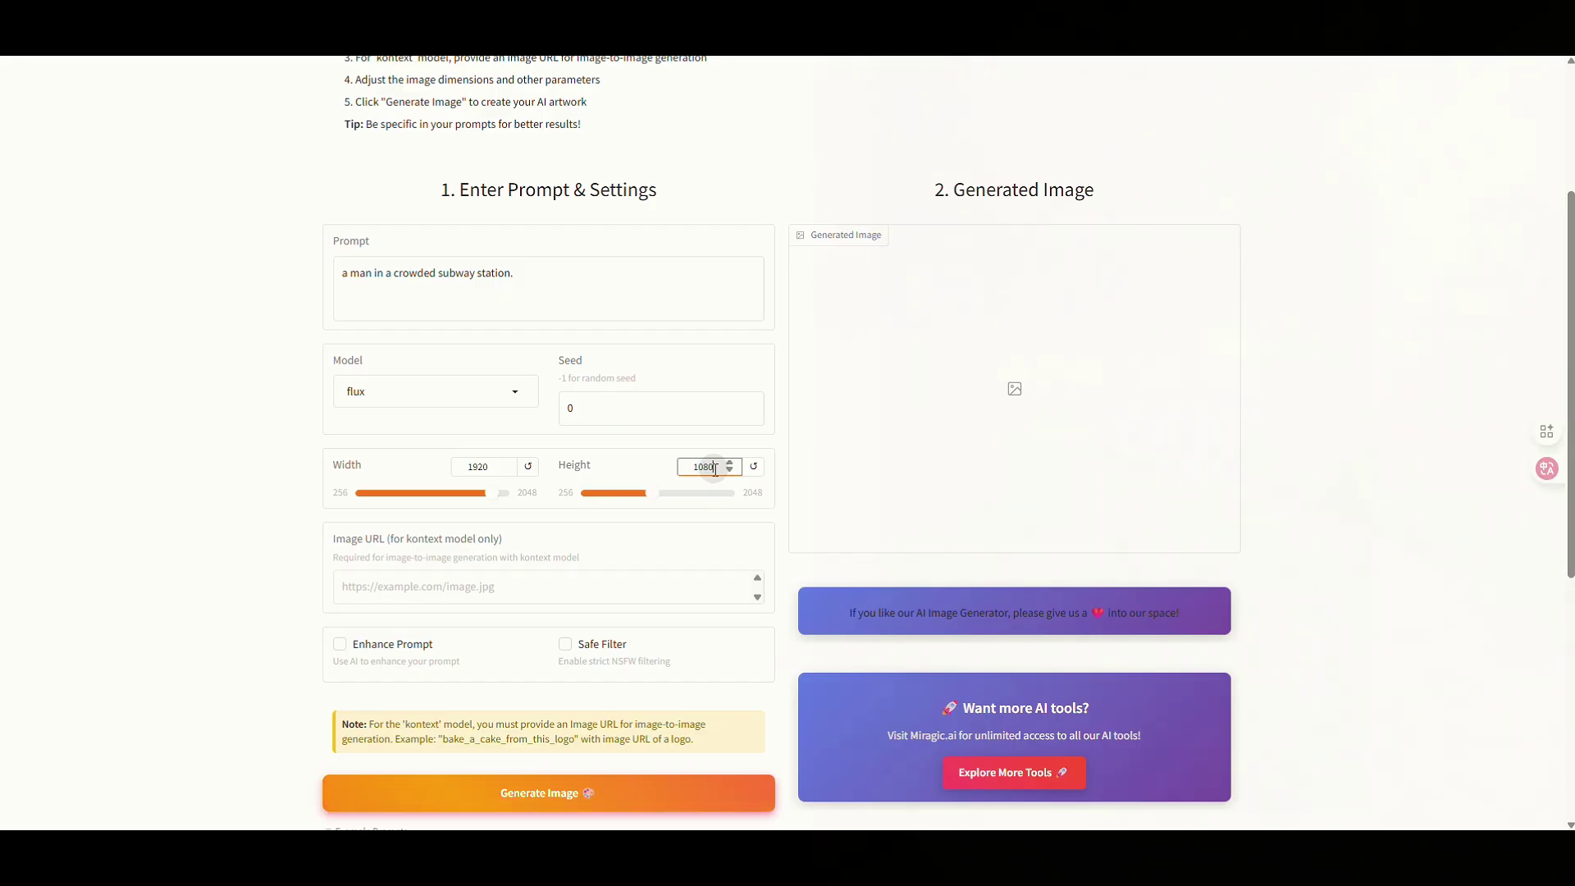
scroll(552, 376, "up", 1)
left_click(503, 475)
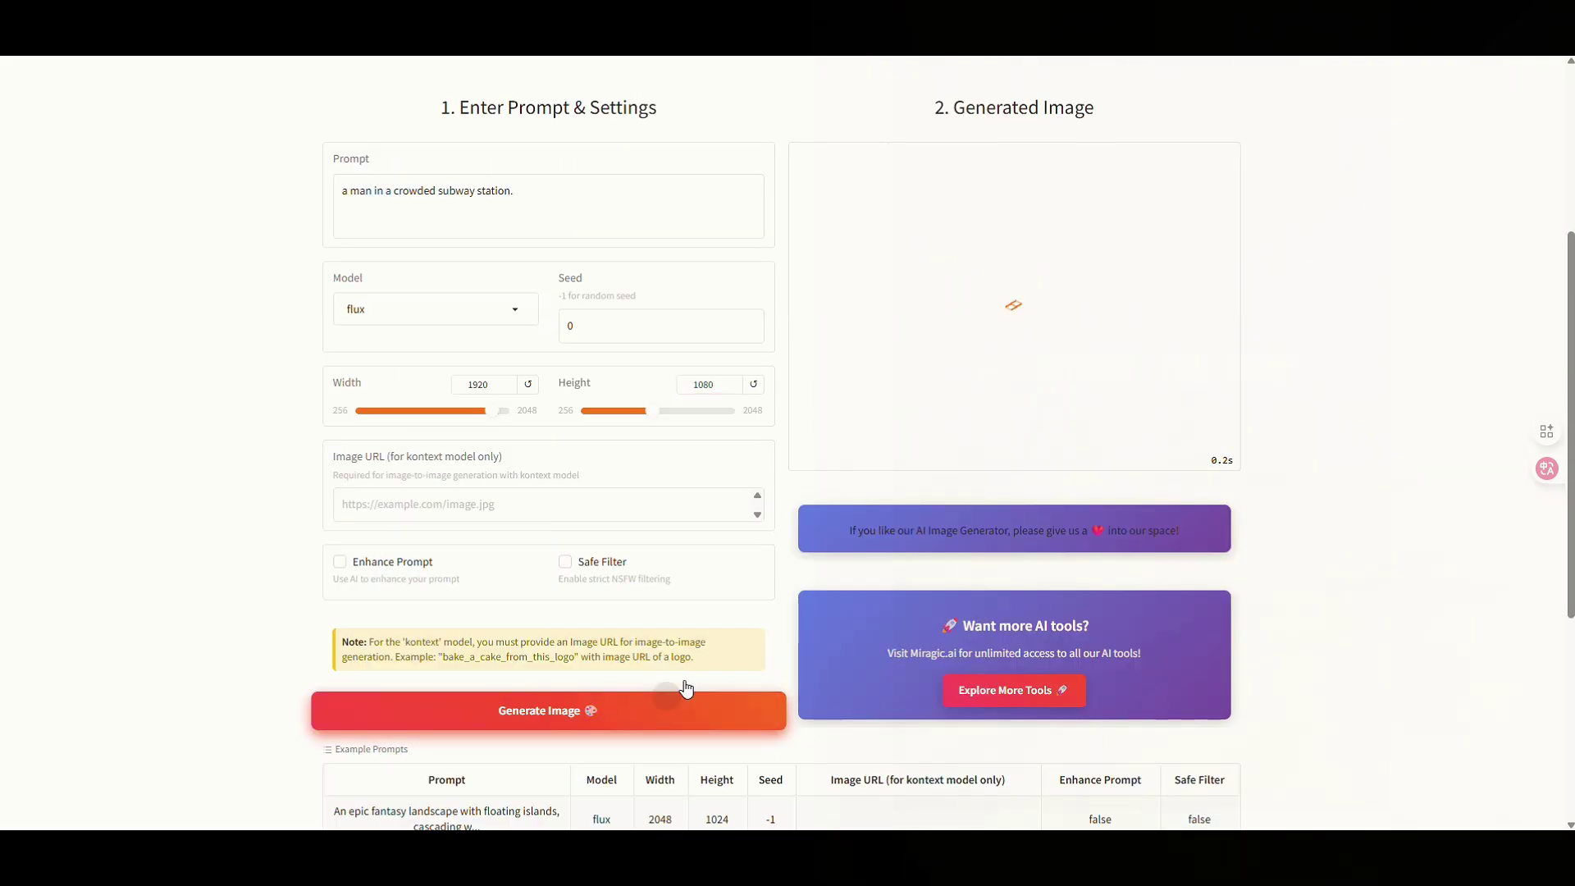
left_click(686, 701)
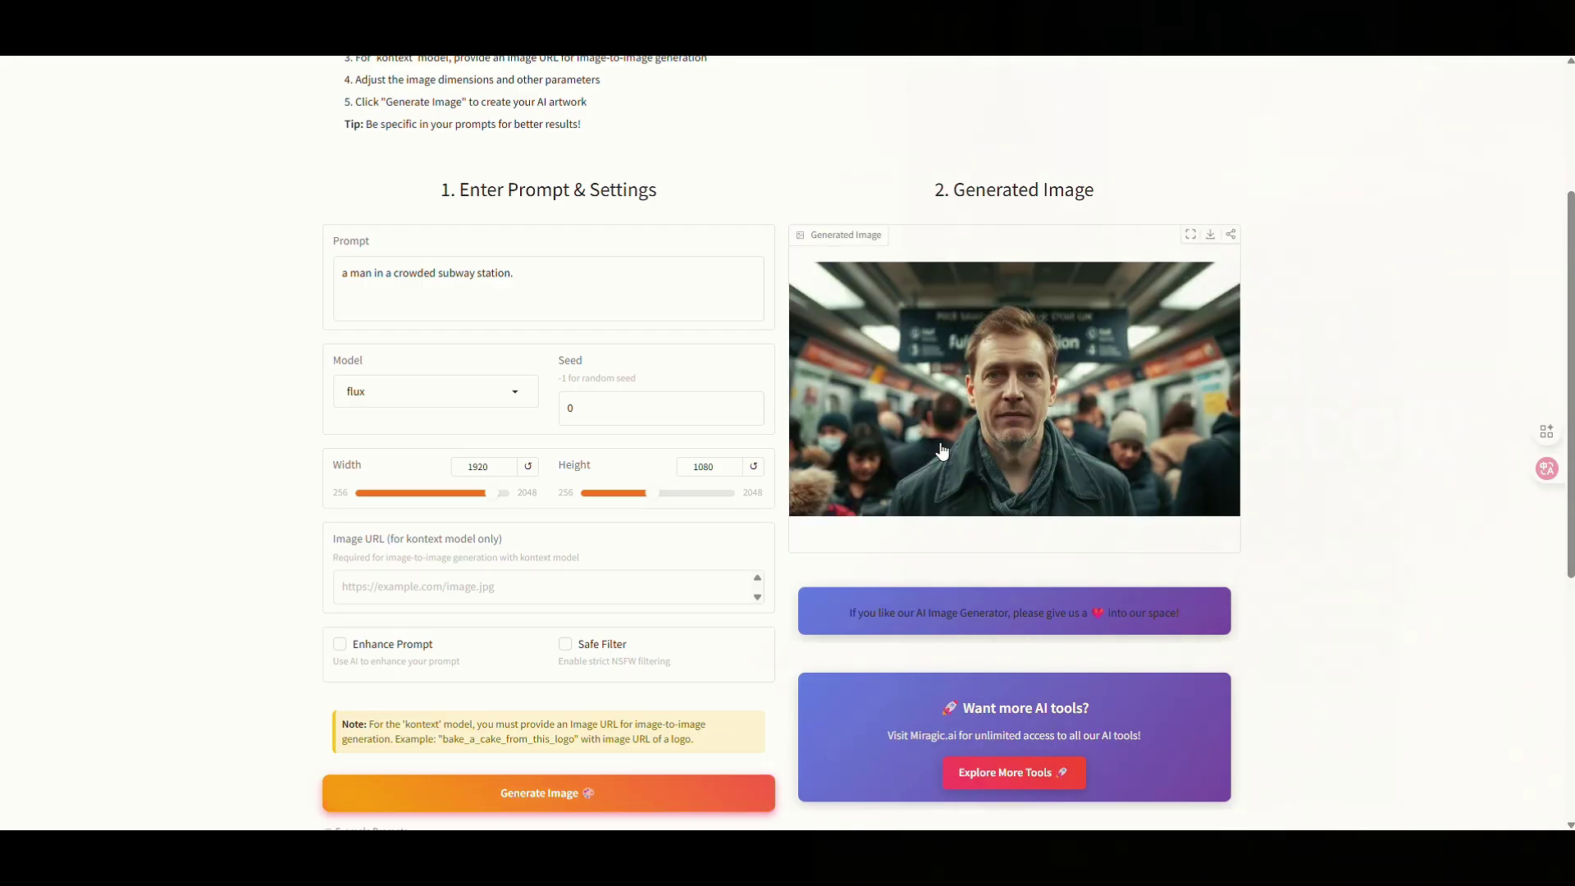
scroll(1012, 434, "up", 1)
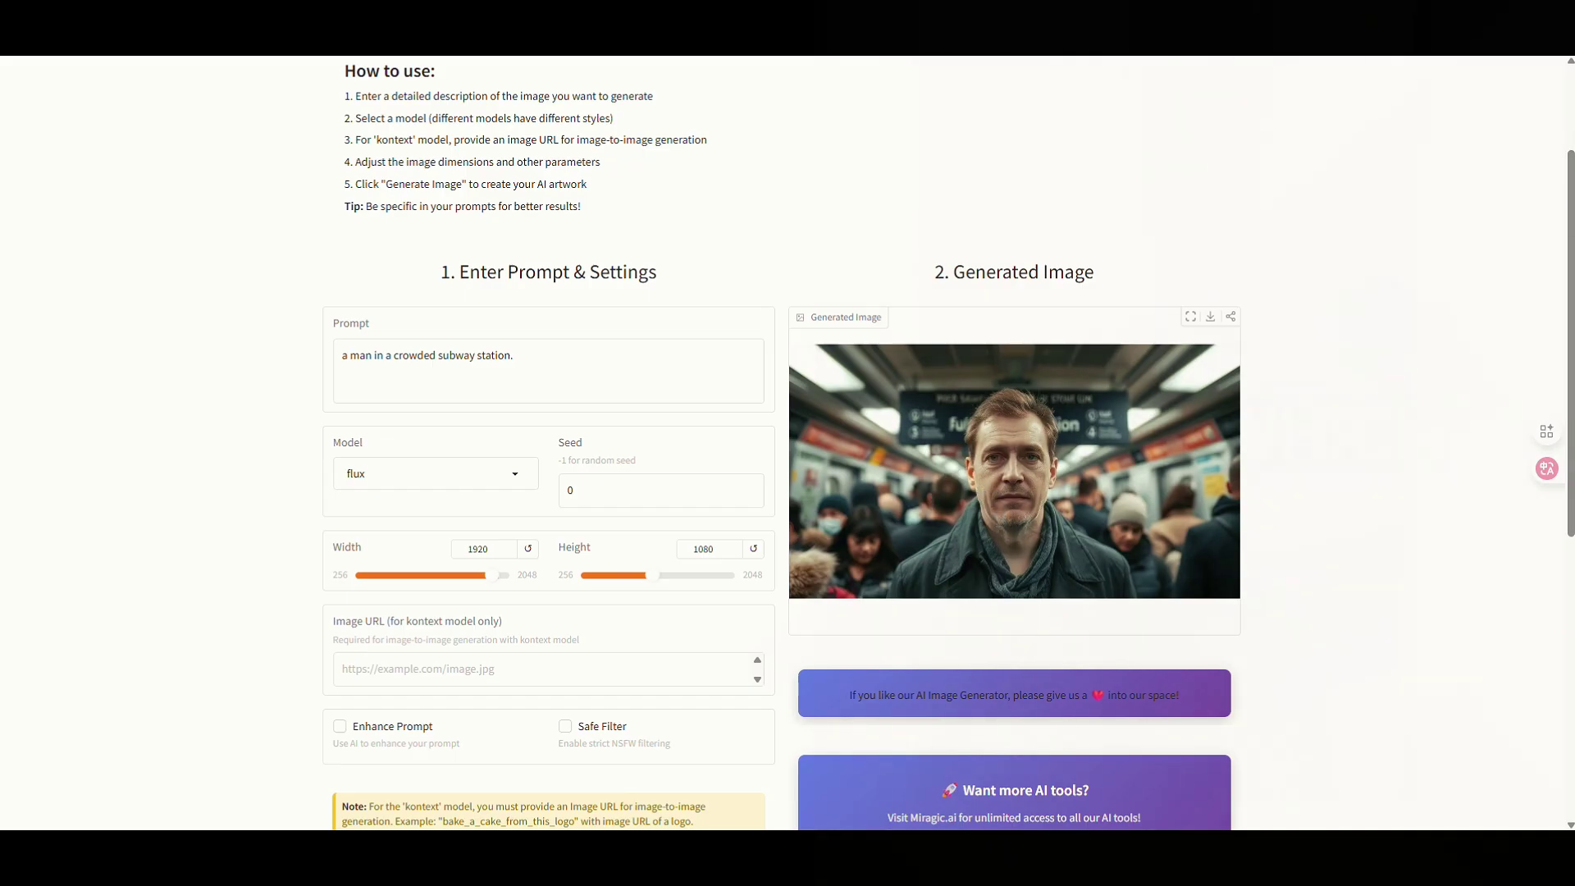
Step: Regenerate with the prompt 'boy diving off a dock into a lake', then return to Spaces
left_click_drag(515, 356, 332, 357)
key("BackSpace")
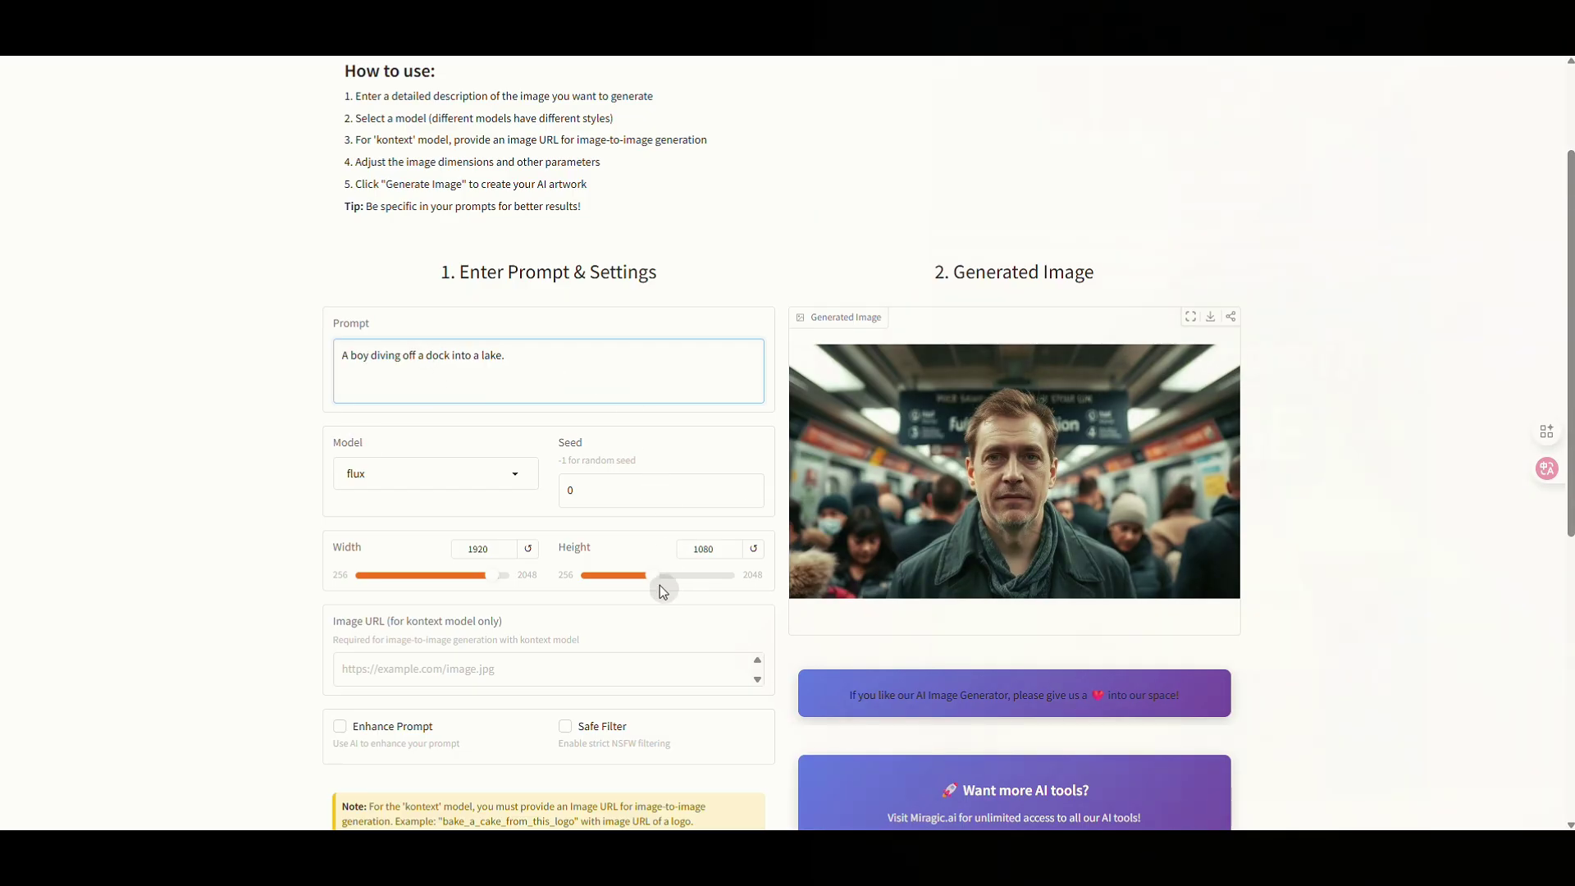
key("Return")
scroll(662, 585, "down", 1)
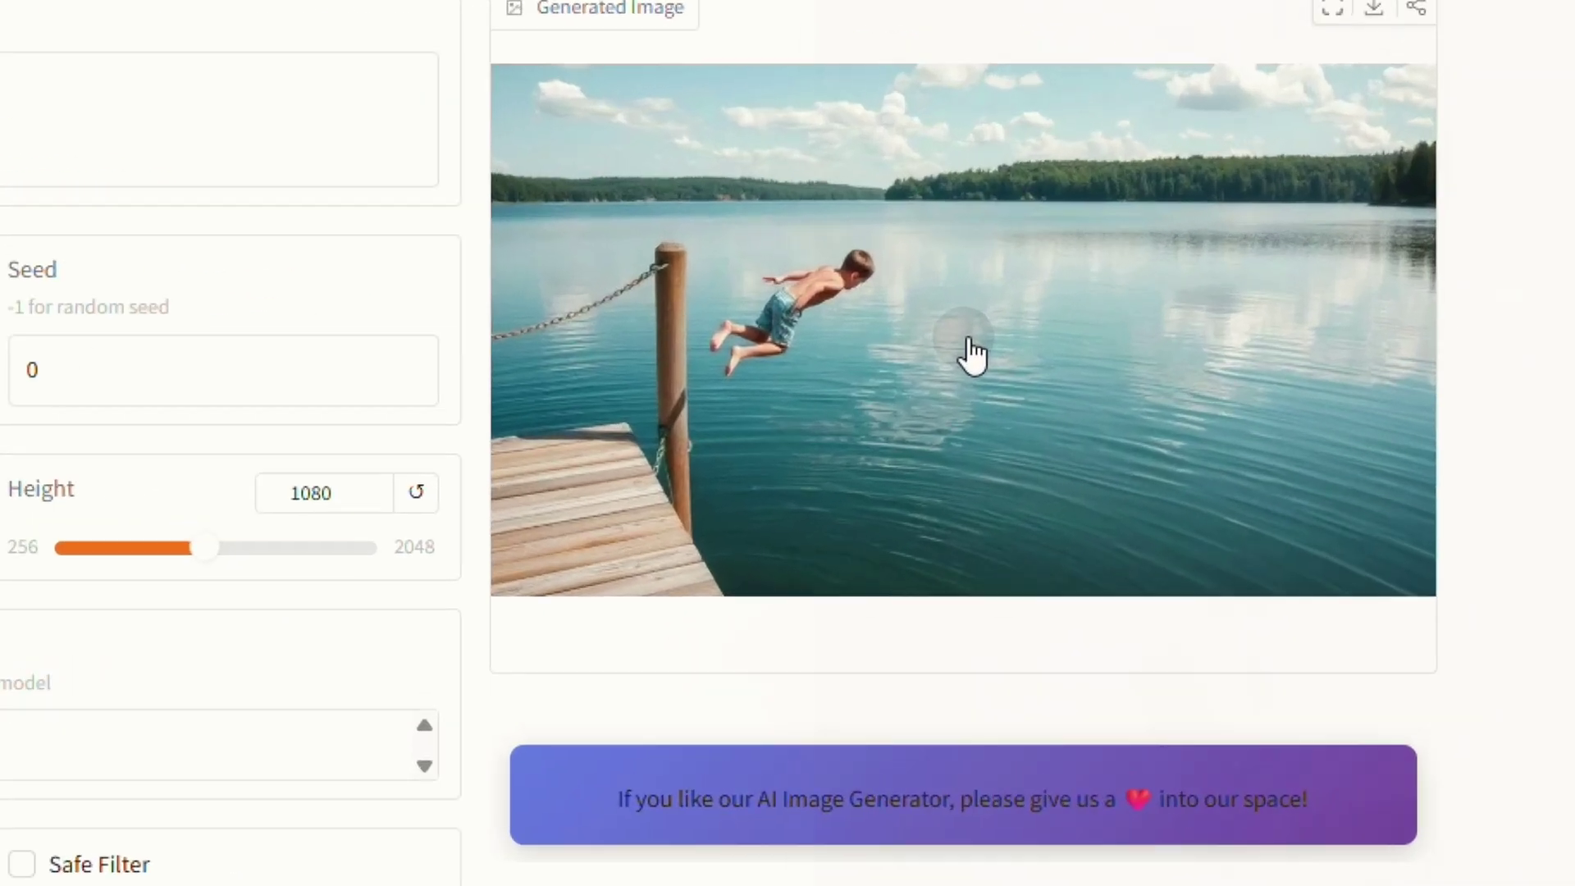
left_click(1019, 400)
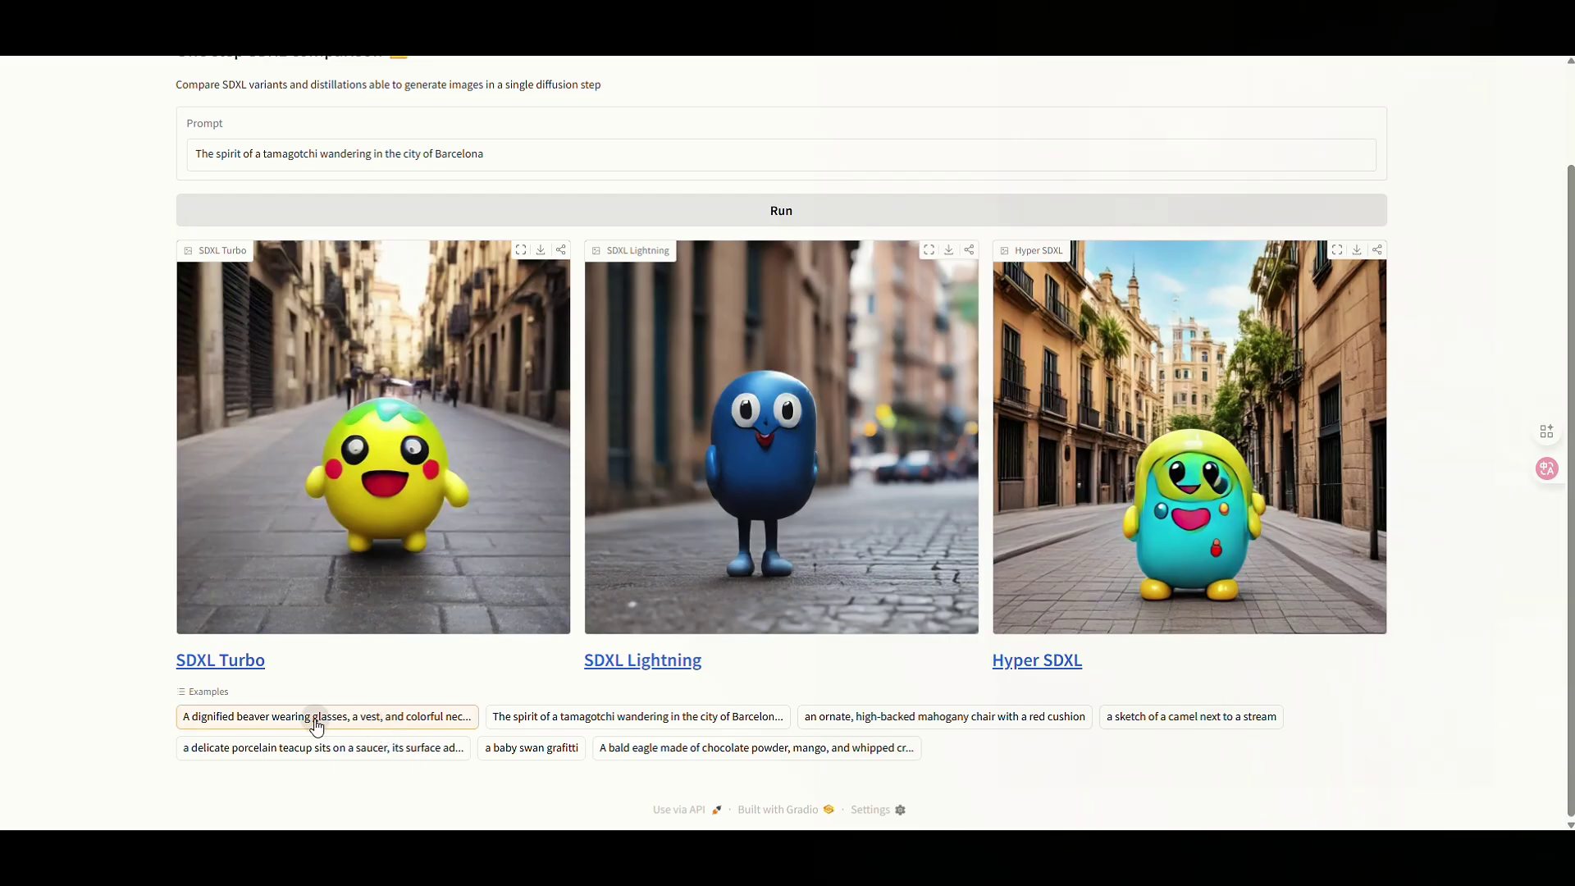
Step: Run the beaver example across the SDXL Turbo, Lightning and Hyper models
left_click(317, 726)
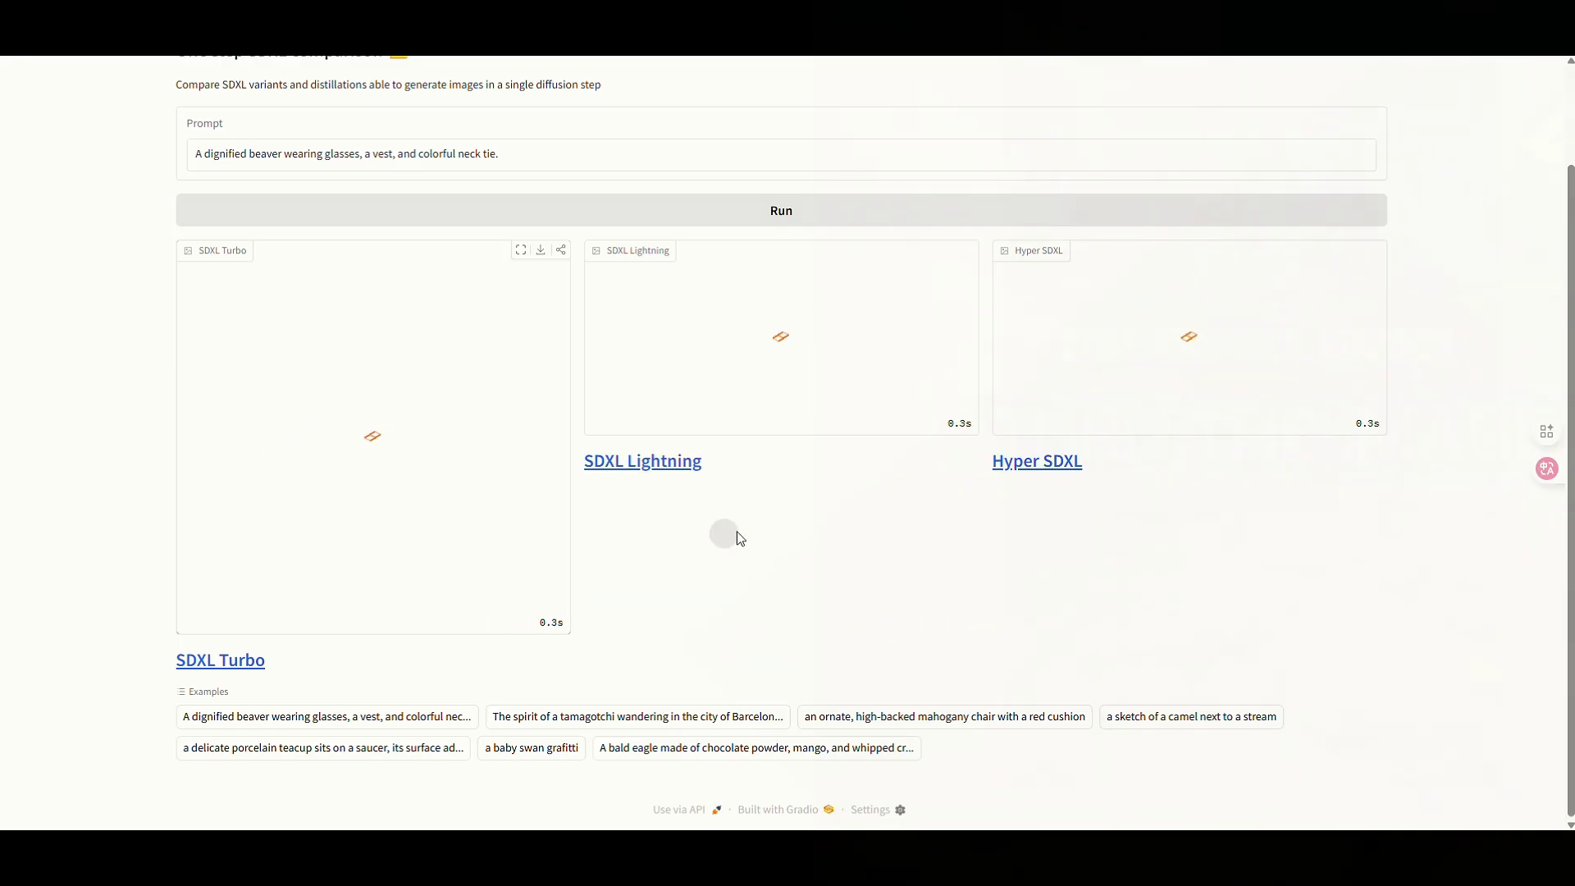
scroll(902, 552, "up", 2)
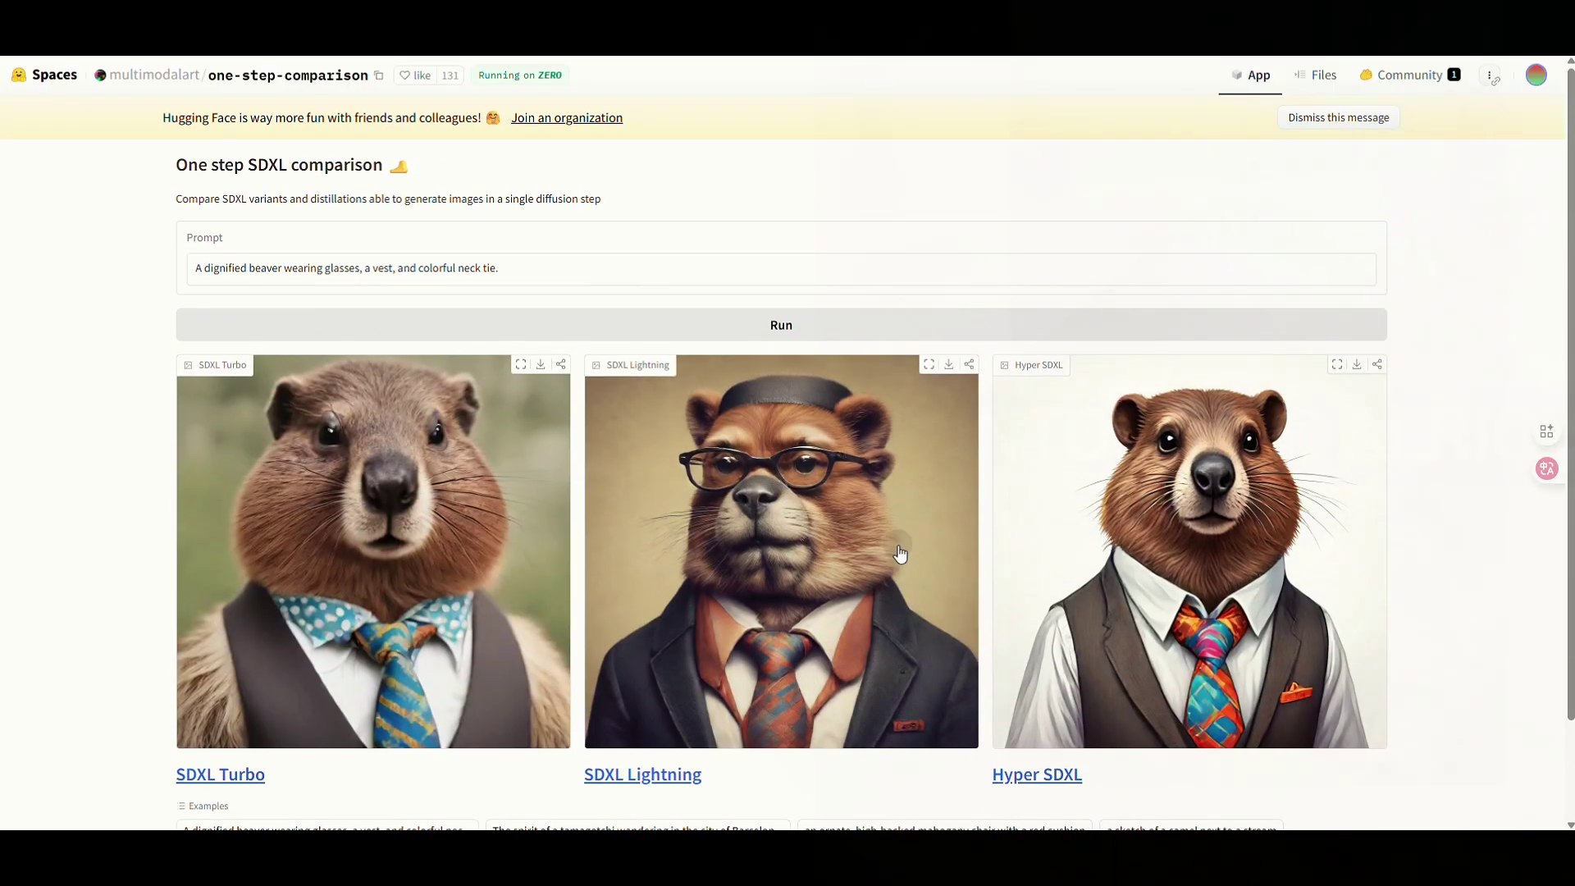
scroll(1277, 169, "down", 2)
scroll(614, 451, "up", 2)
scroll(648, 472, "down", 2)
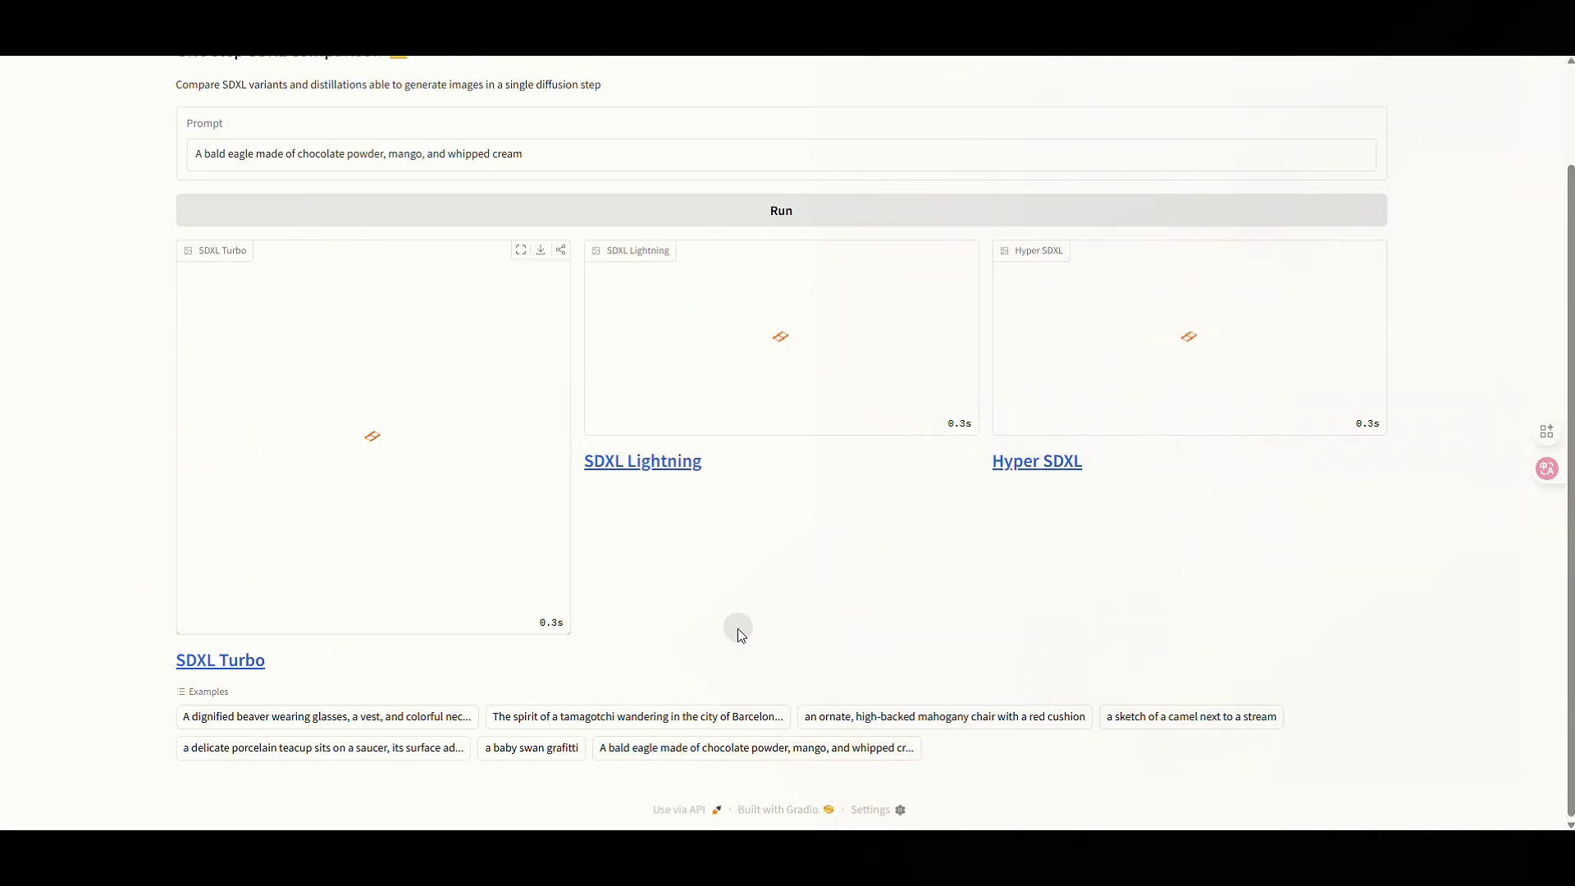
scroll(738, 633, "up", 2)
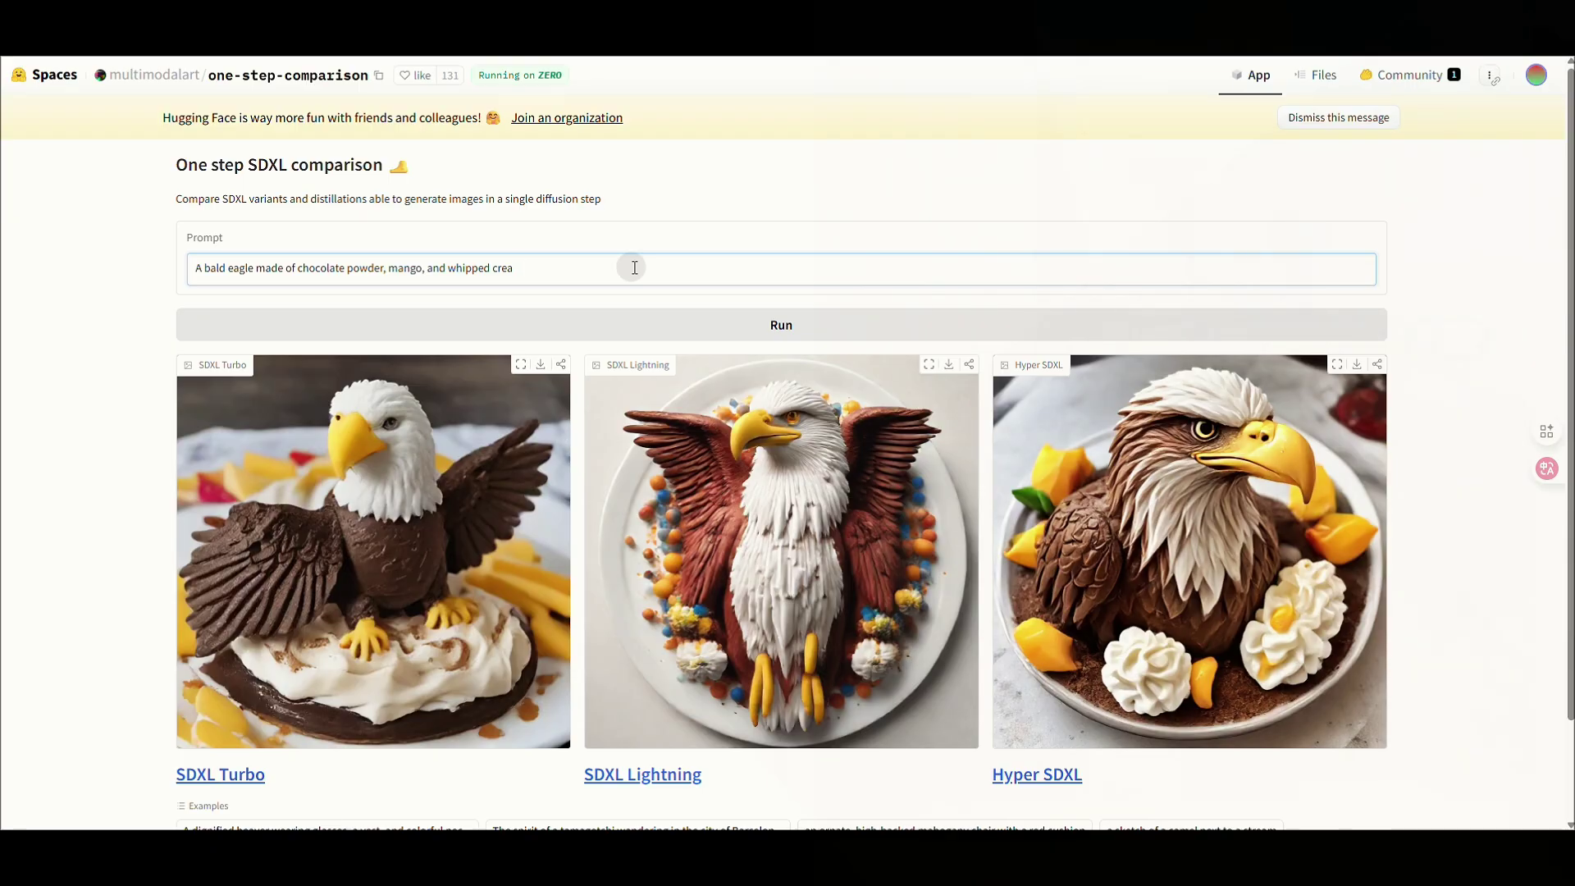
Step: Swap in the prompt 'boy diving off a dock into a lake' and generate three rounds
key("BackSpace")
key("BackSpace")
key("BackSpace")
key("BackSpace")
key("BackSpace")
key("BackSpace")
key("BackSpace")
key("BackSpace")
key("BackSpace")
key("BackSpace")
key("BackSpace")
key("BackSpace")
key("BackSpace")
key("BackSpace")
key("BackSpace")
key("BackSpace")
key("BackSpace")
key("BackSpace")
key("BackSpace")
key("BackSpace")
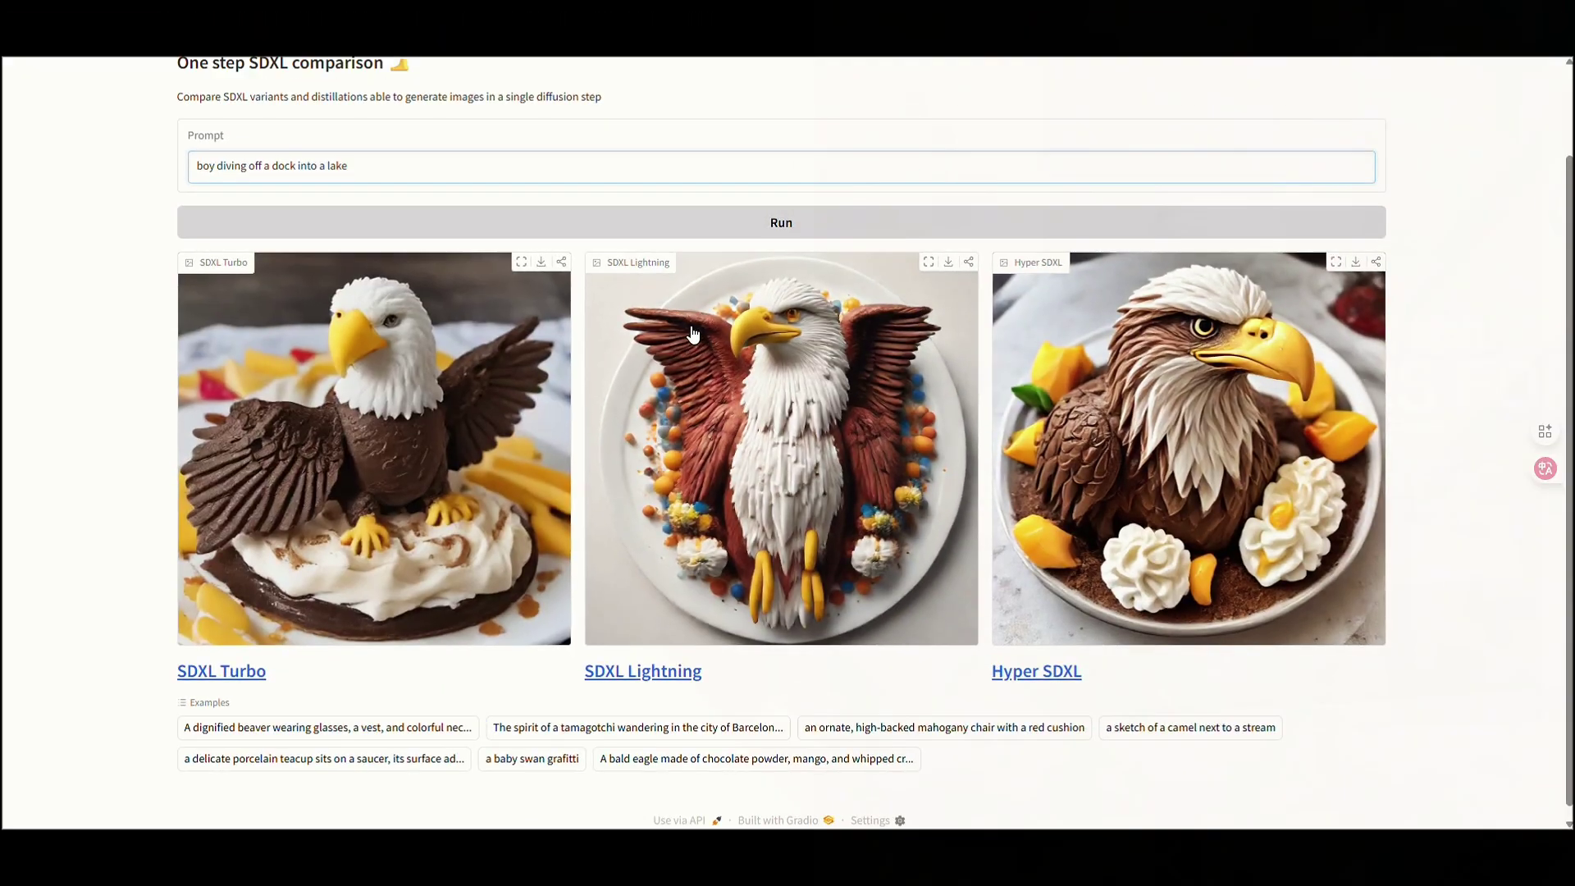
left_click(969, 369)
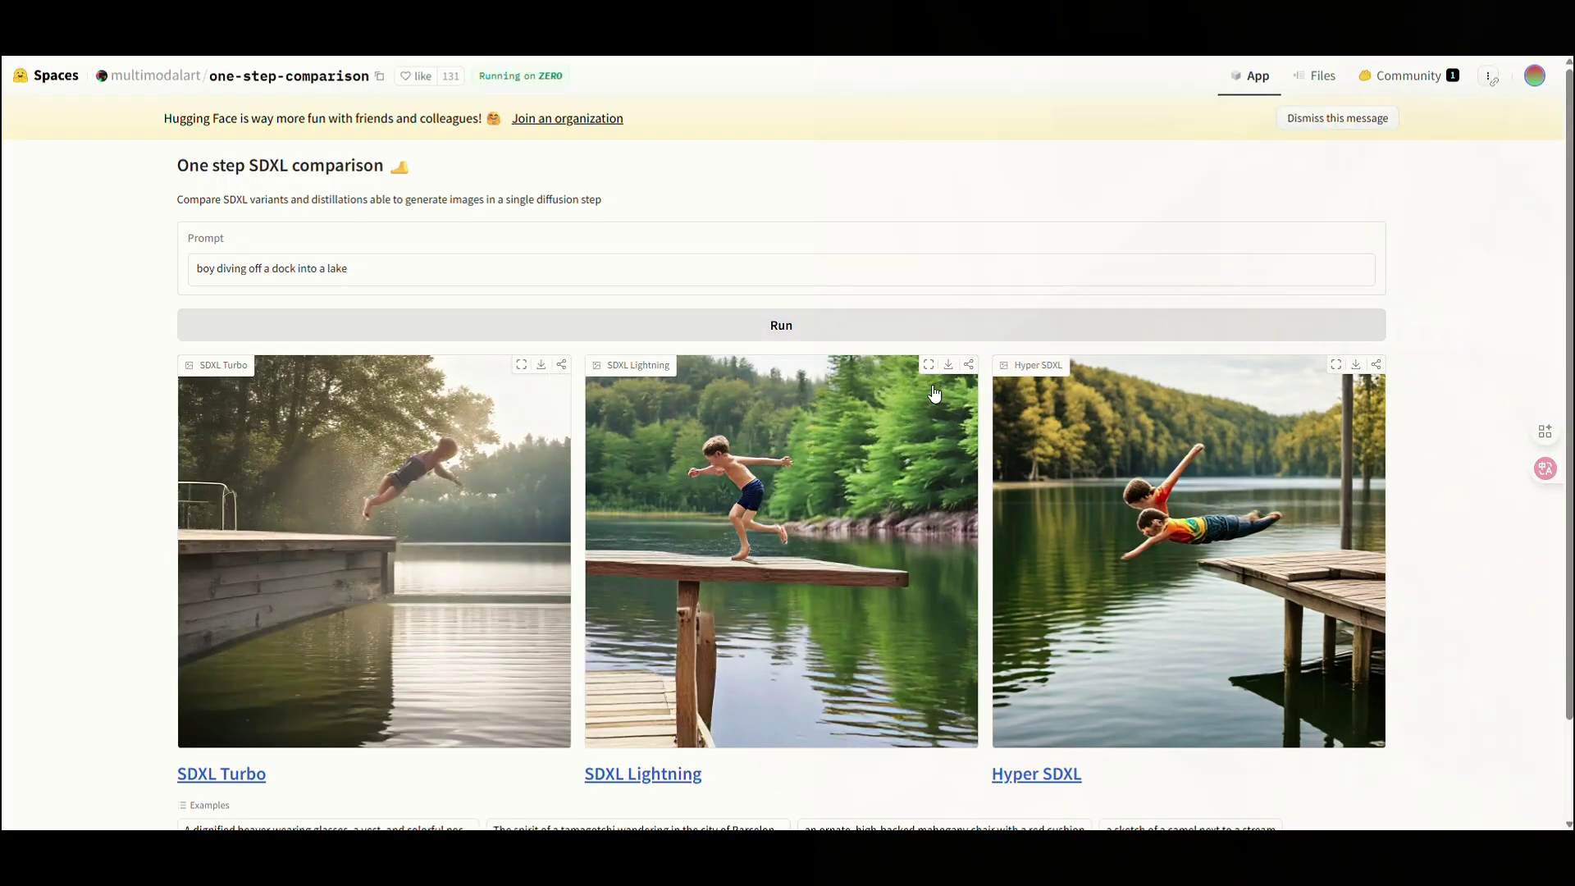
scroll(1206, 502, "down", 2)
scroll(1156, 520, "up", 1)
left_click(776, 297)
scroll(848, 480, "up", 1)
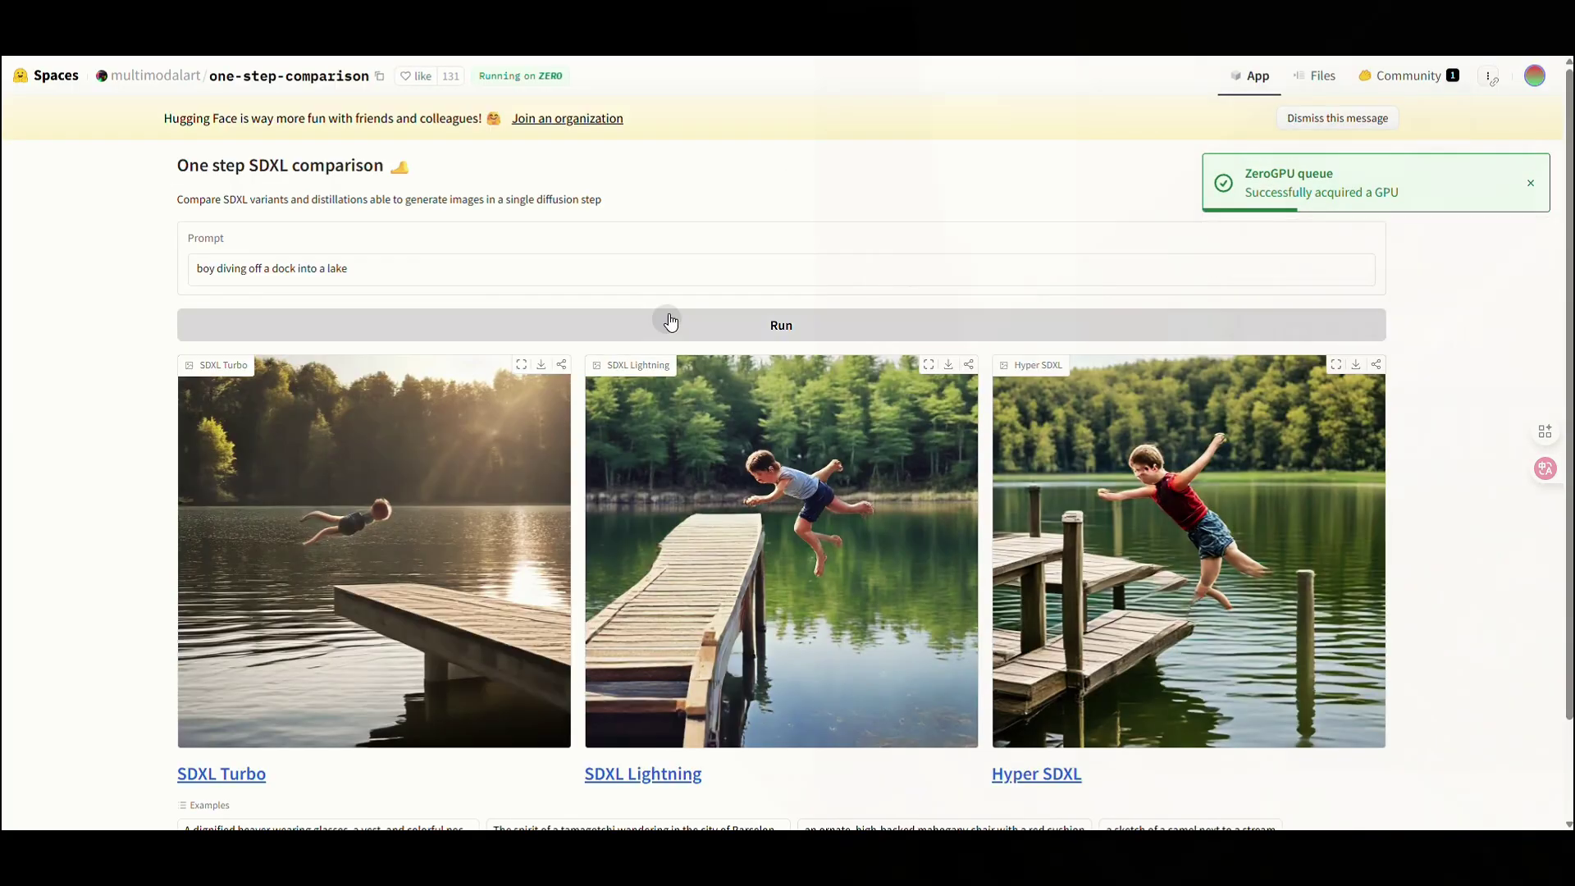
left_click(770, 319)
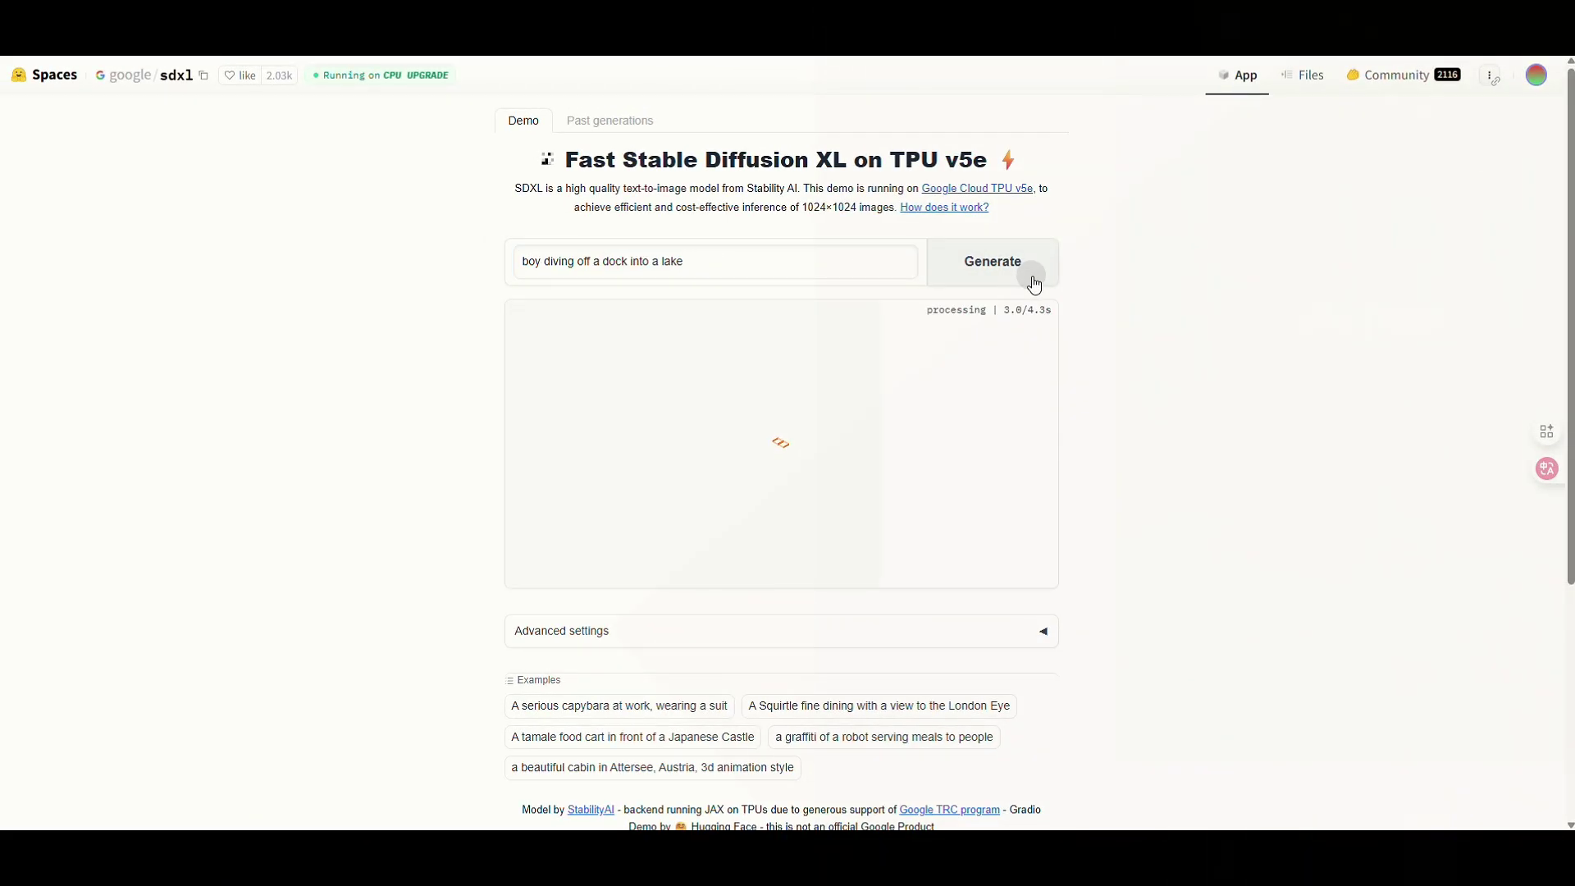
Step: View each of the four generated dock-diving images enlarged in the sdxl gallery
scroll(728, 563, "down", 2)
scroll(686, 548, "up", 3)
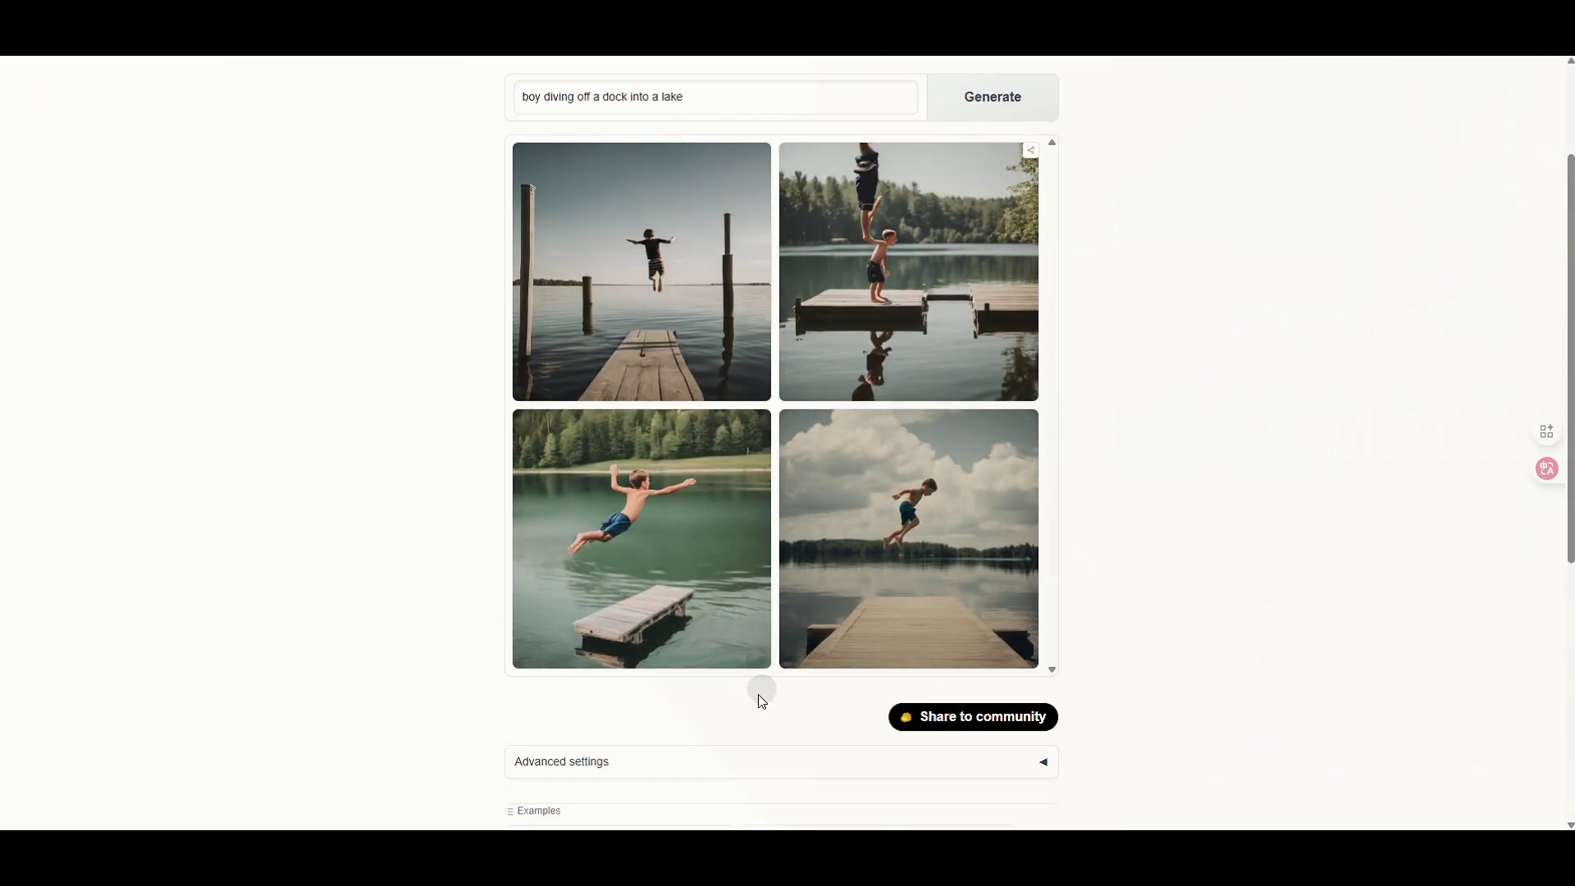
left_click(696, 545)
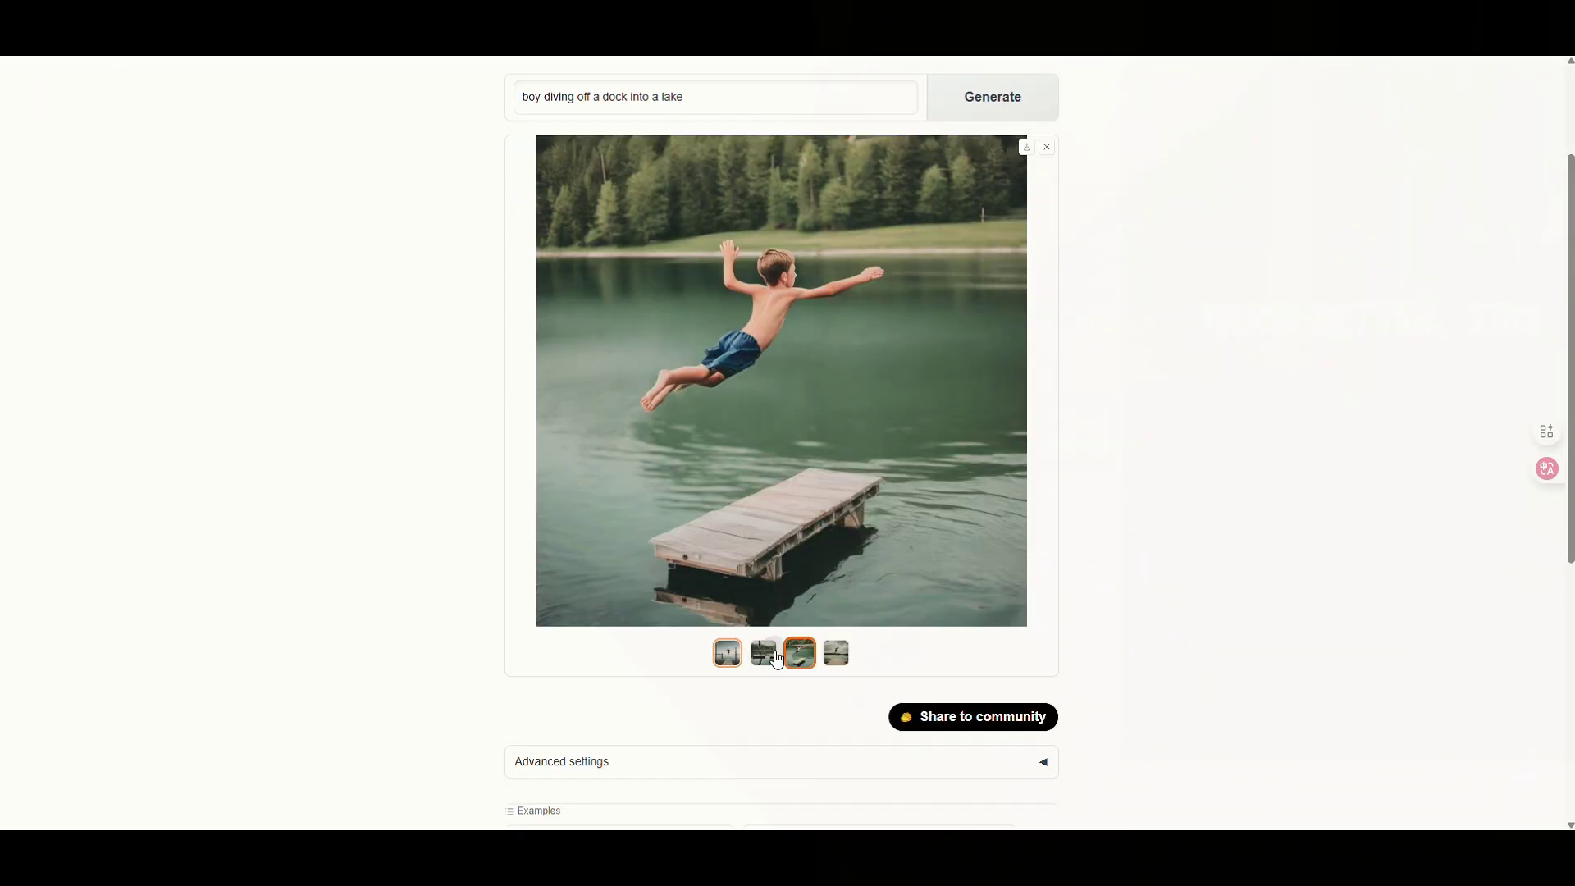
left_click(728, 654)
left_click(754, 662)
left_click(802, 654)
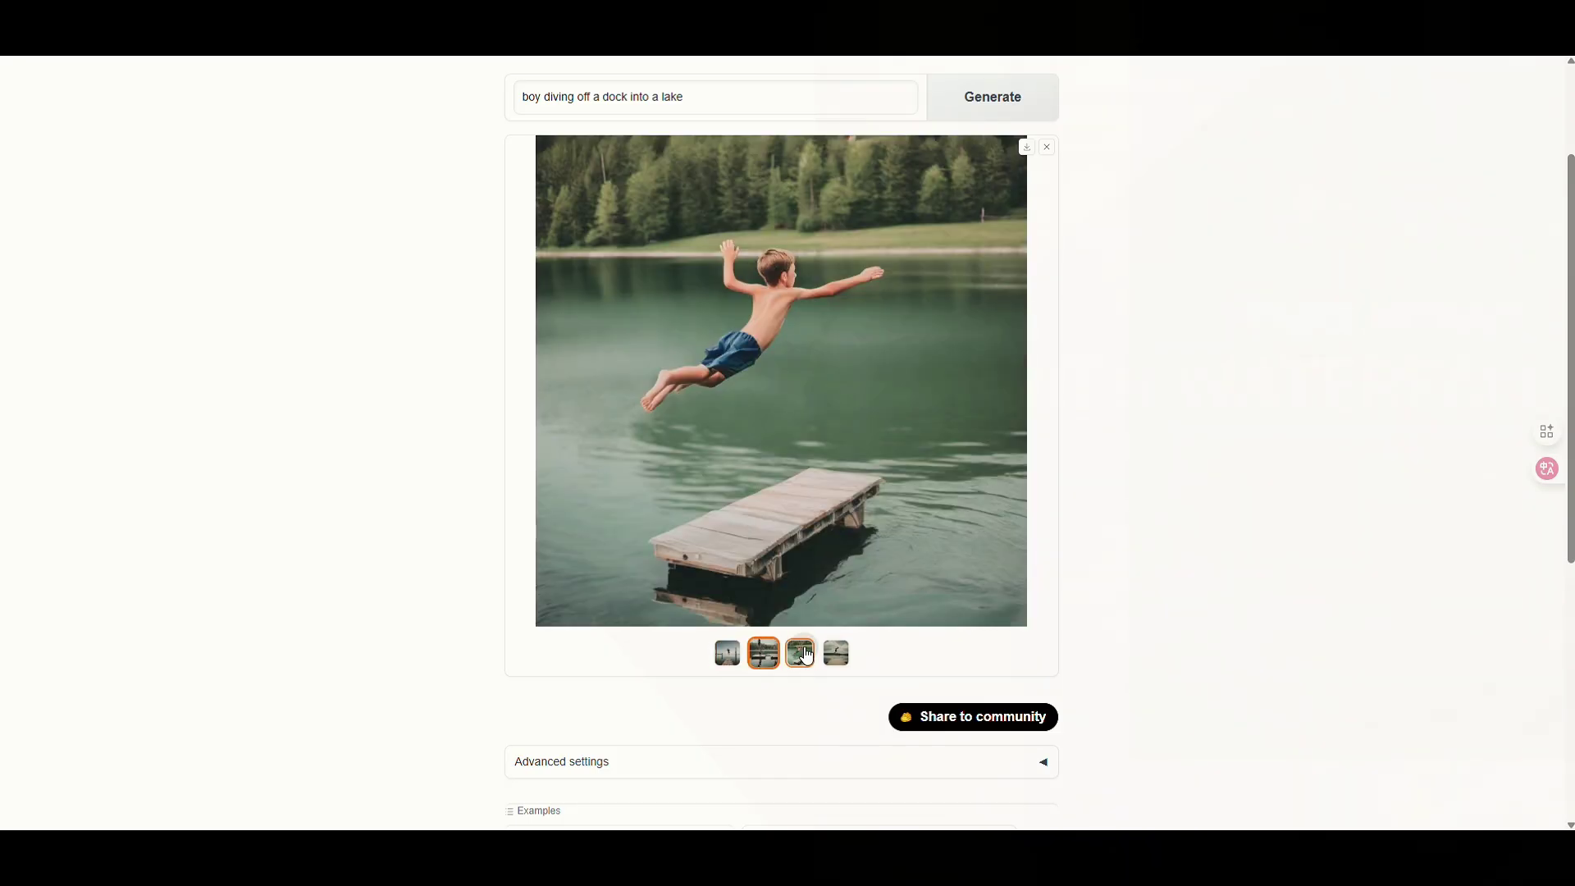
left_click(845, 664)
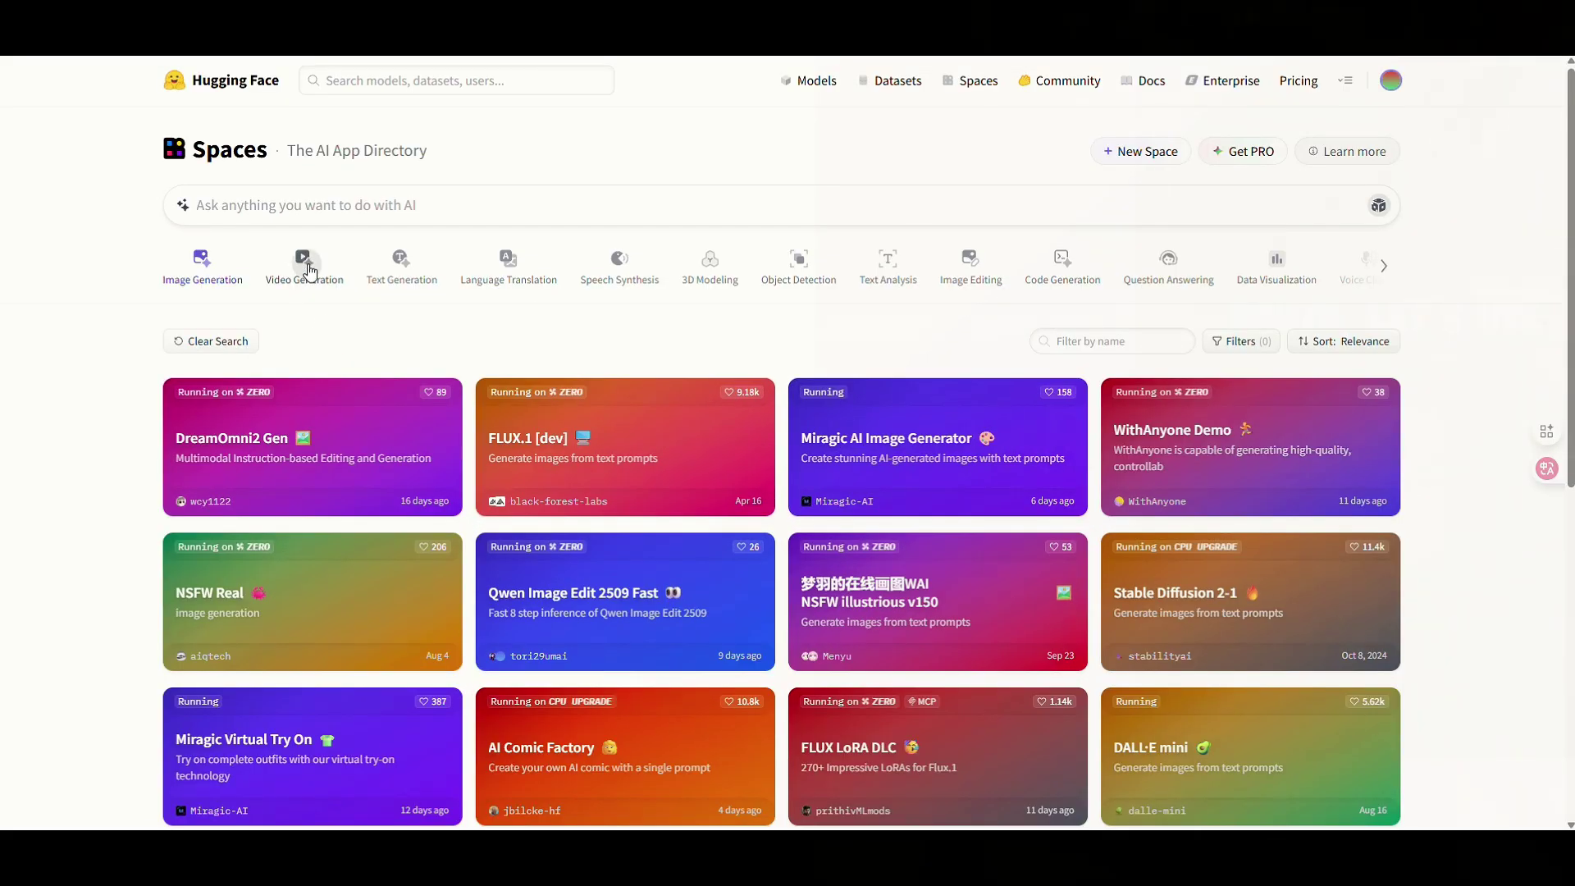
Step: Filter Spaces to Video Generation and scroll through the listed apps
left_click(309, 270)
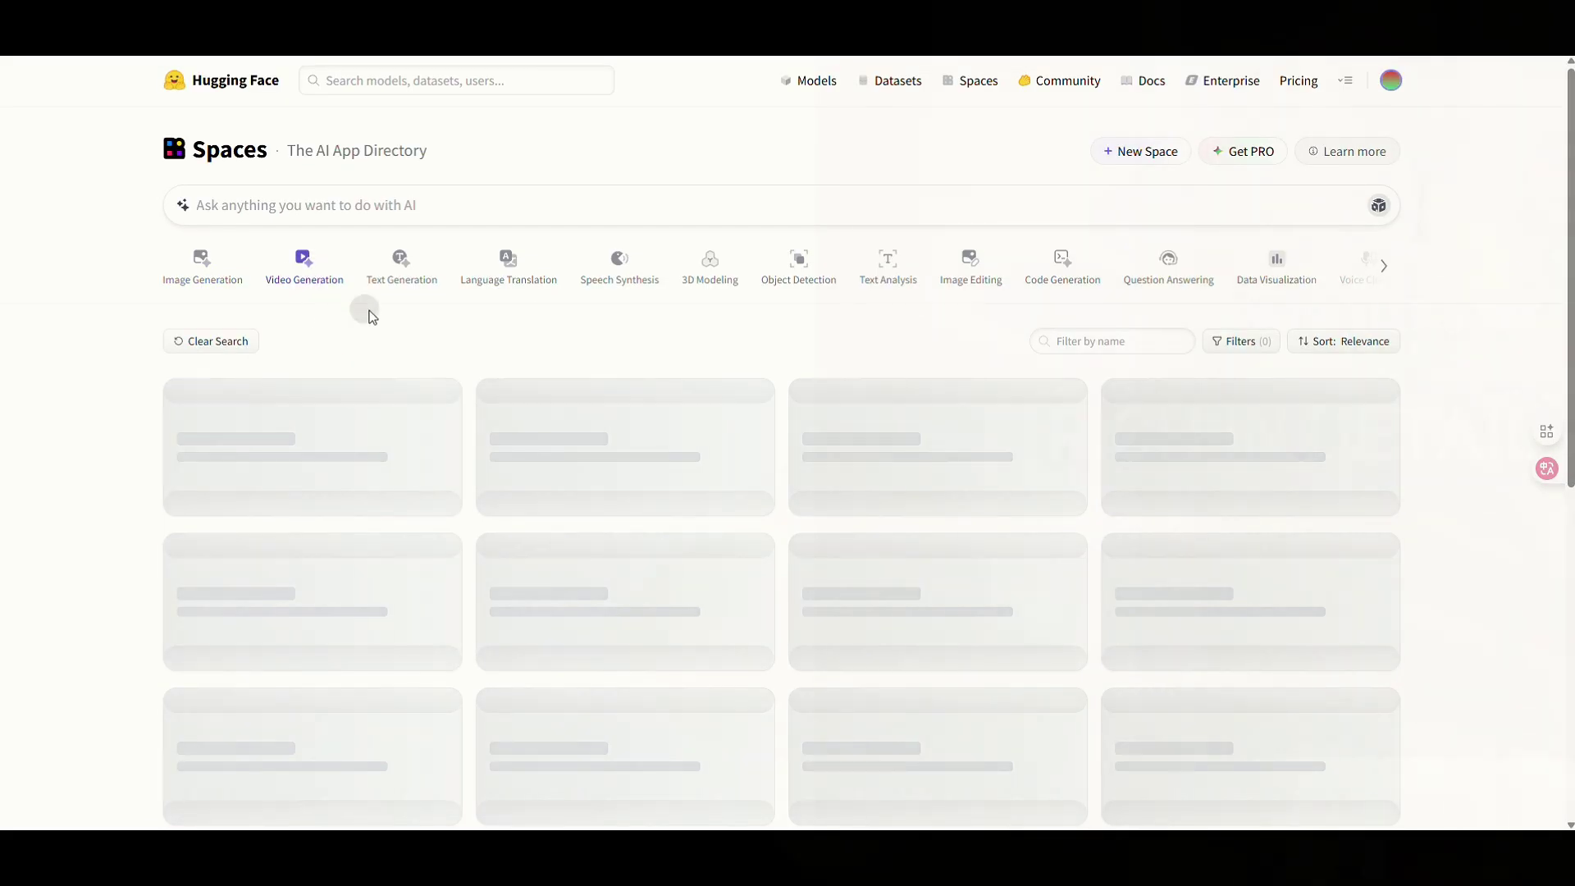
scroll(1170, 312, "down", 6)
scroll(801, 558, "down", 2)
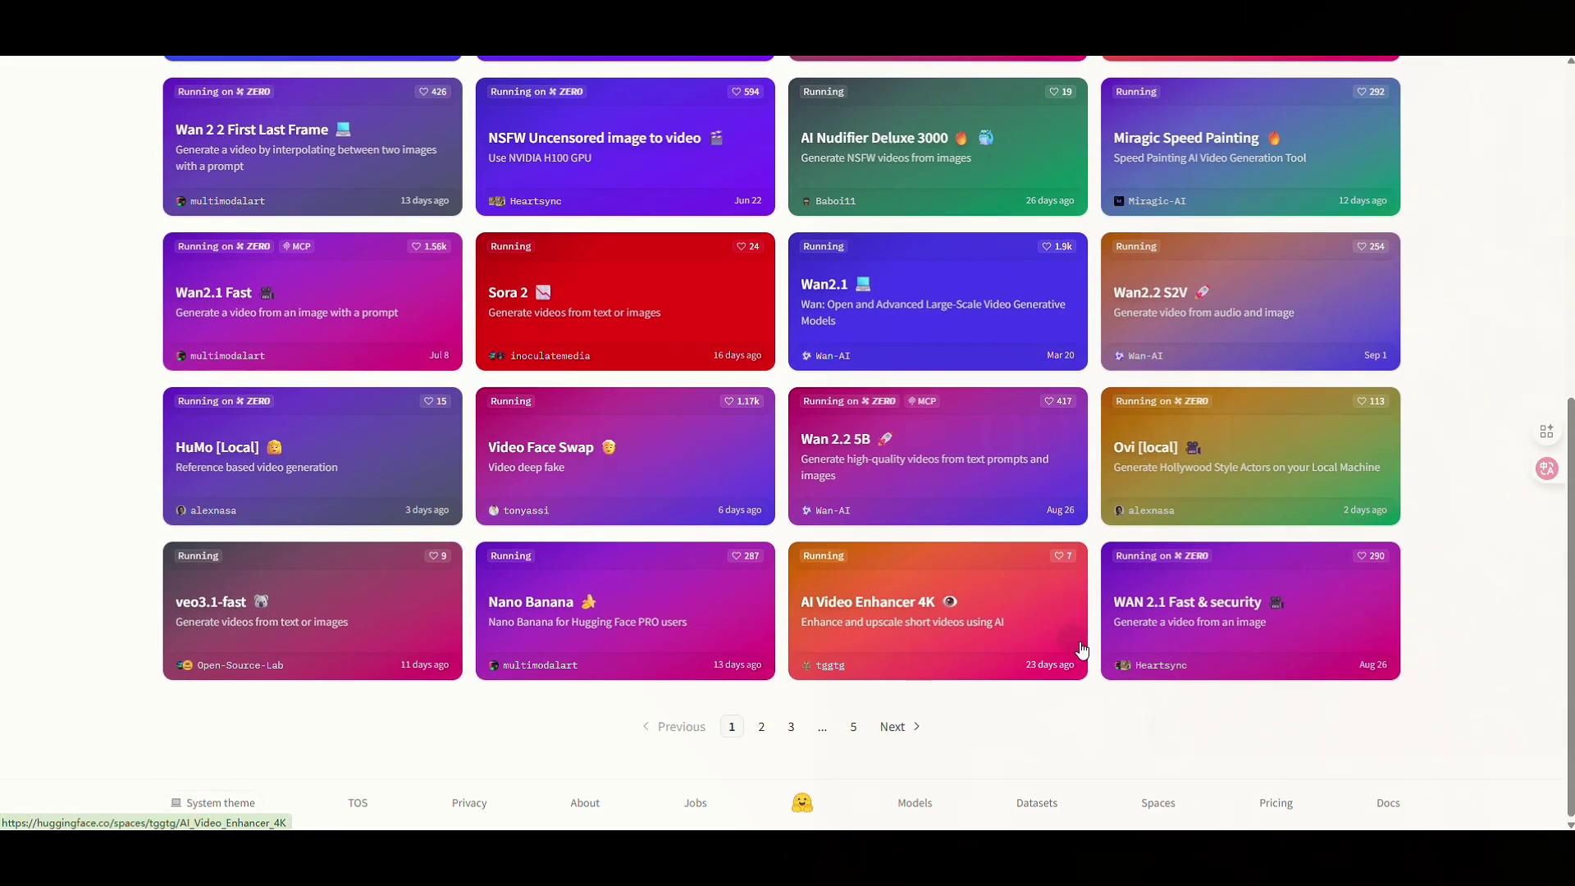
scroll(1206, 666, "up", 4)
scroll(1229, 666, "up", 3)
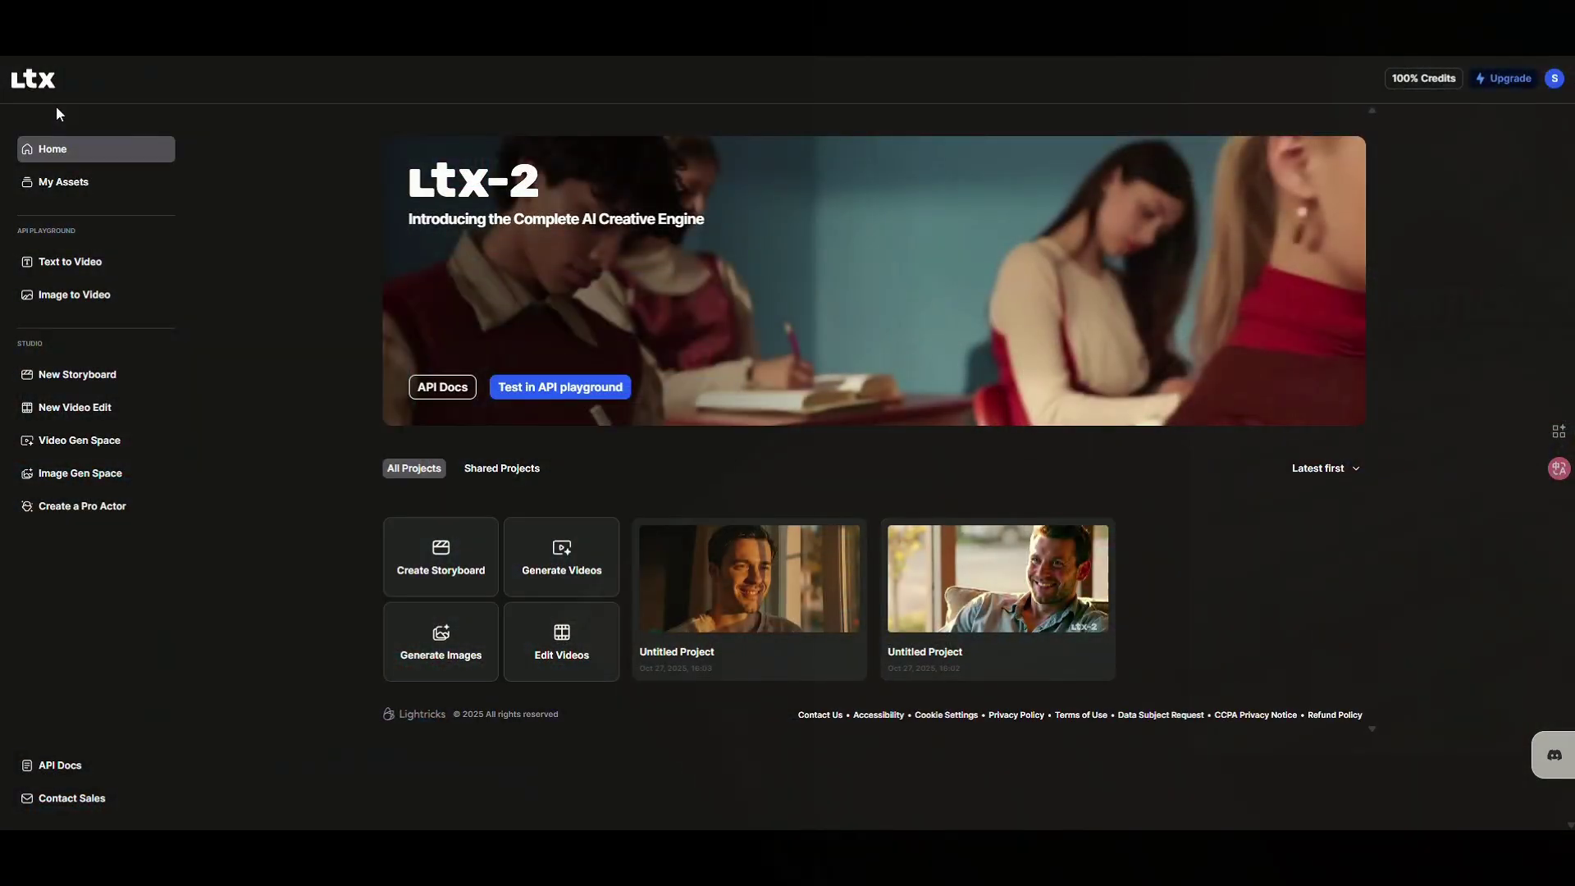
Step: Look through the fresh account's saved assets, then go back to the LTX Home dashboard
left_click(30, 41)
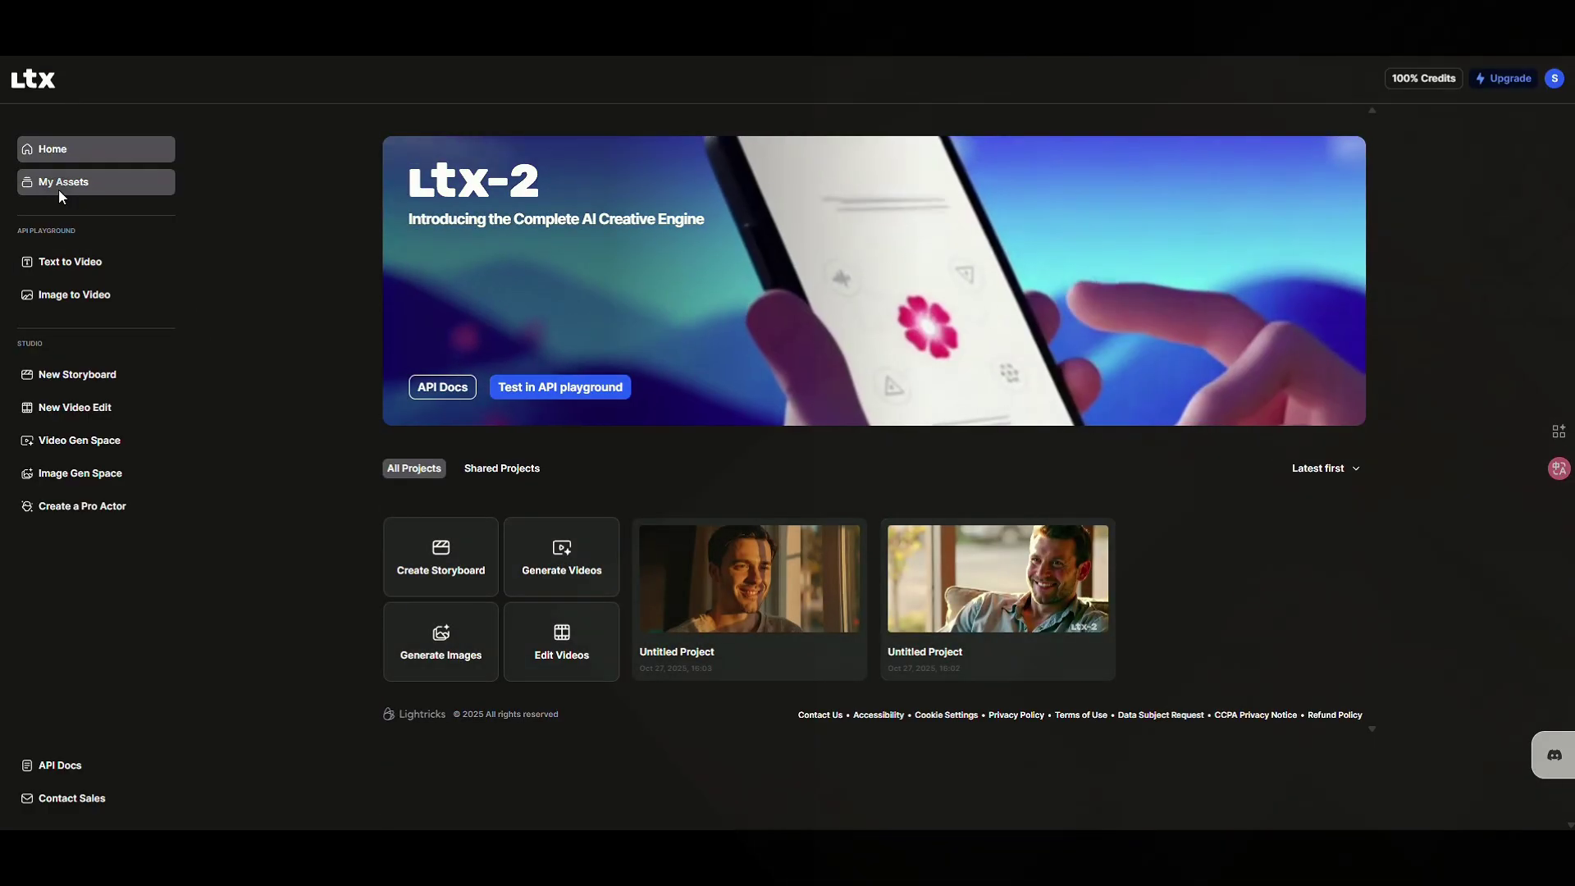
left_click(60, 185)
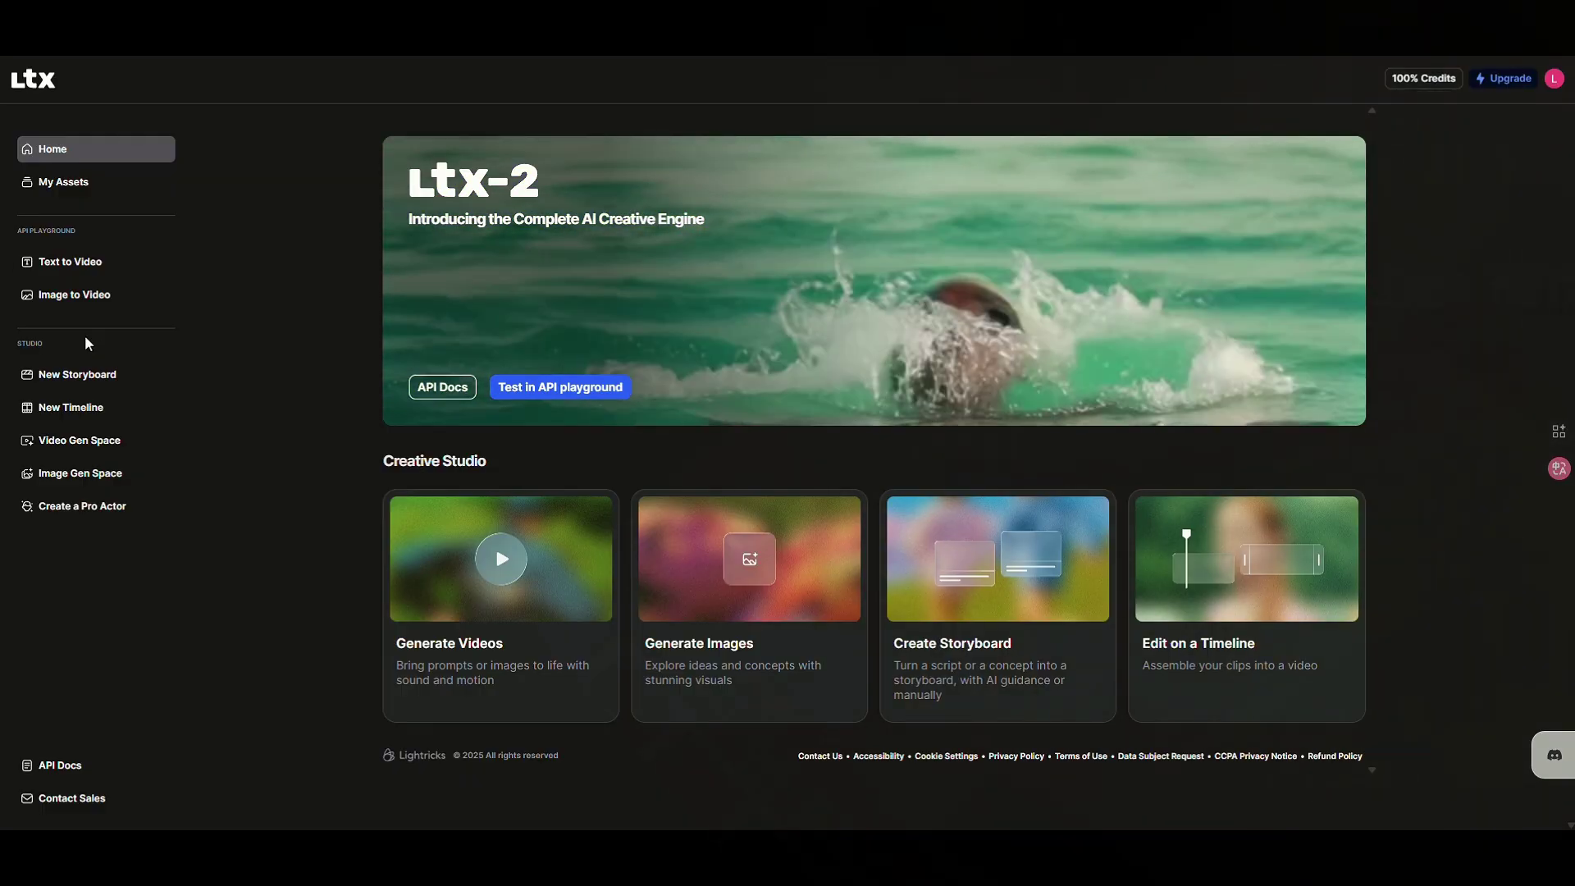
left_click(87, 270)
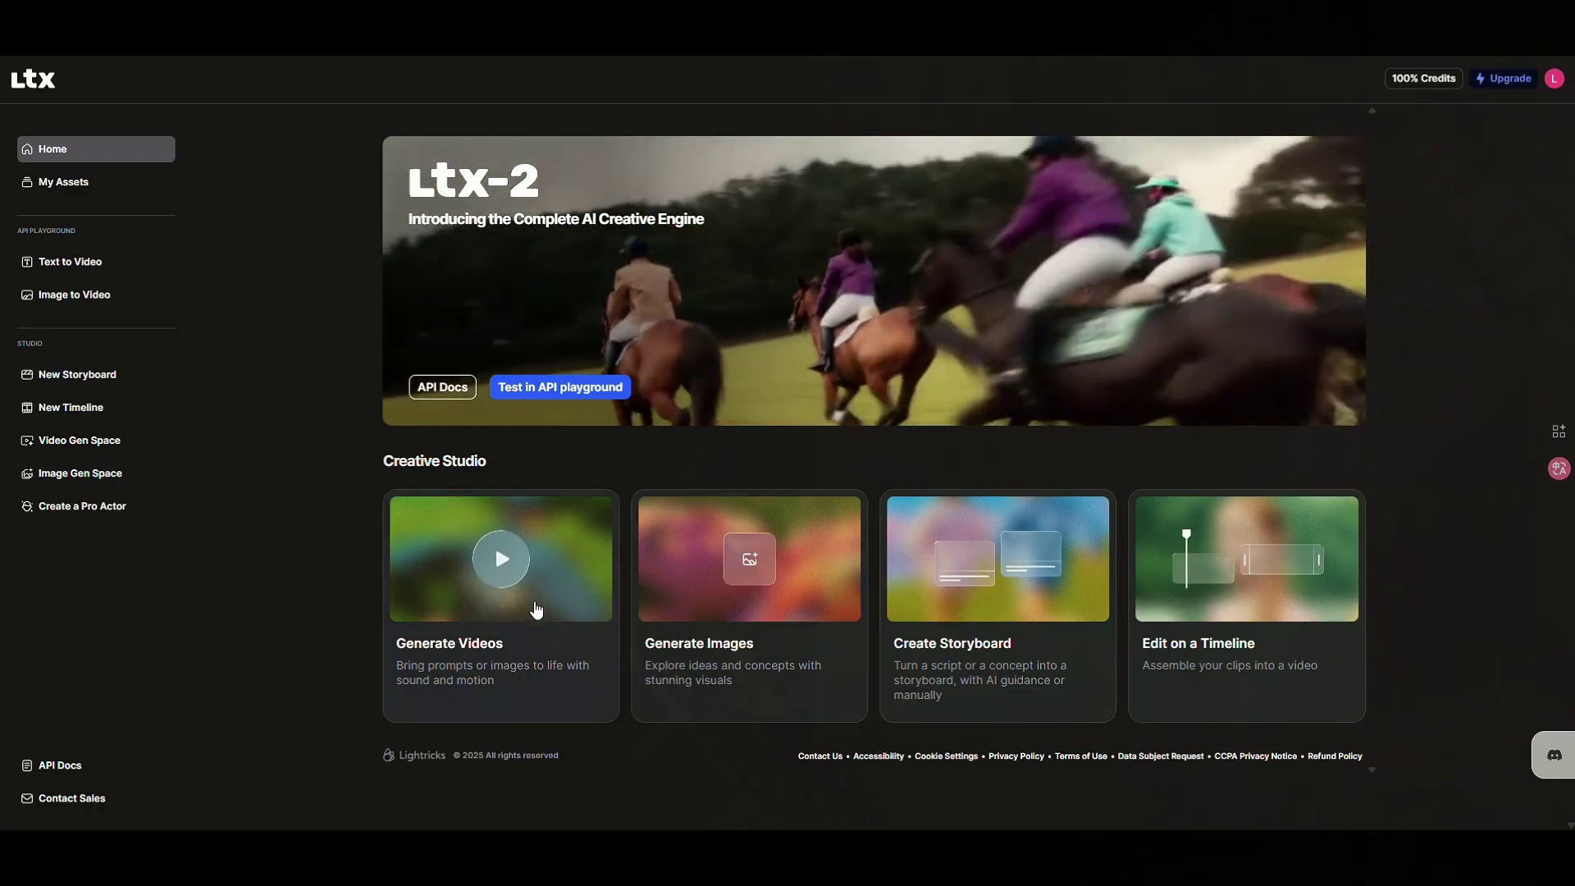
Step: Generate a 16:9 video from 'a dramatic cinematic shot' and watch it in the enlarged player
left_click(516, 592)
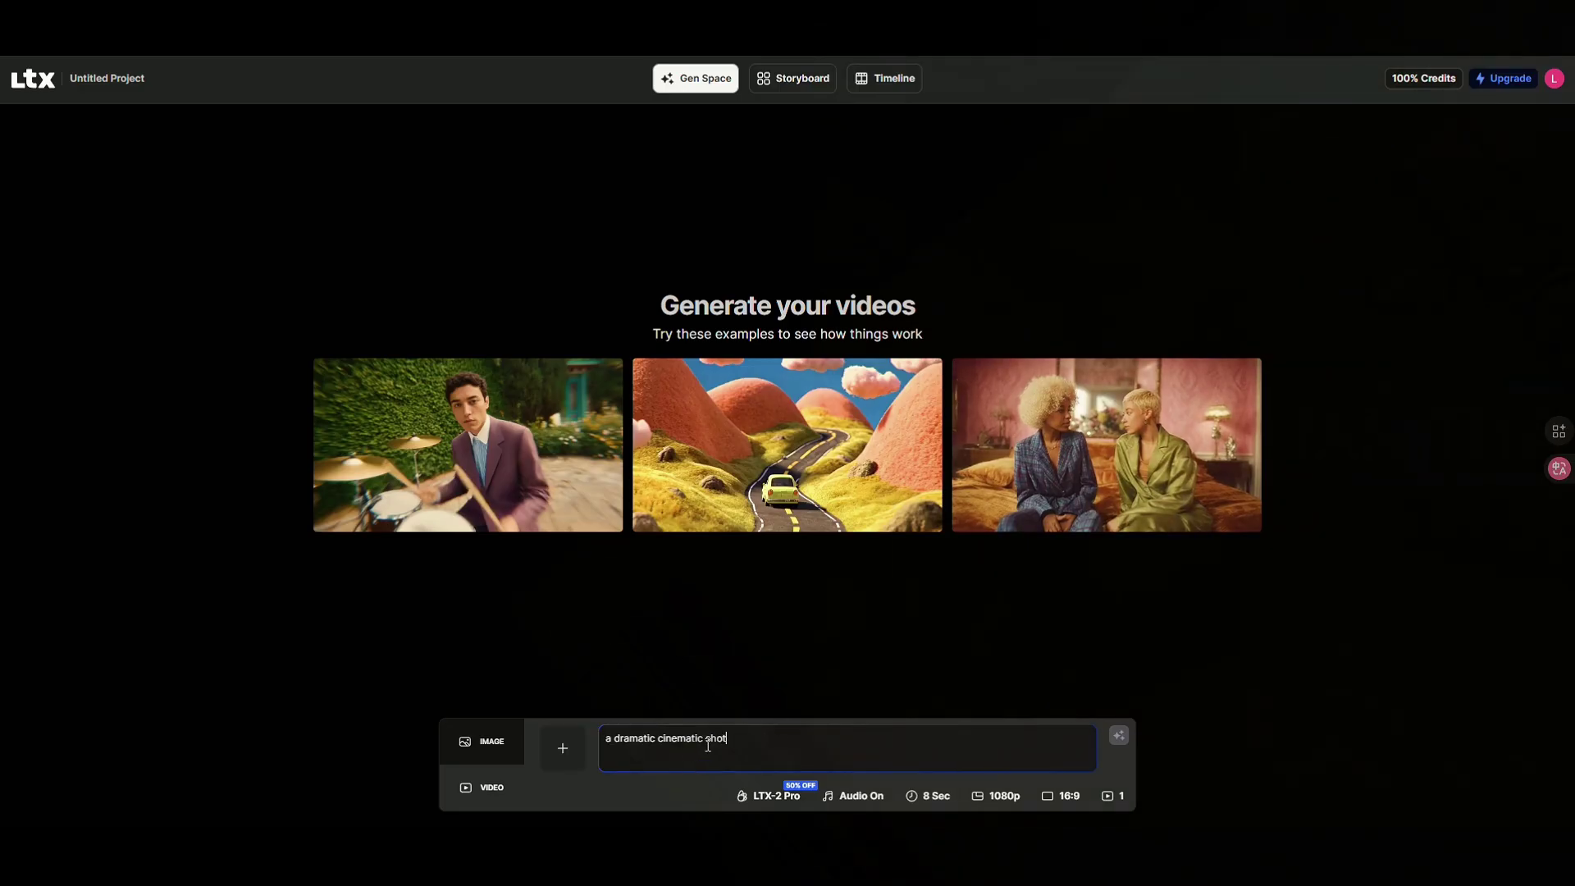
left_click(1055, 795)
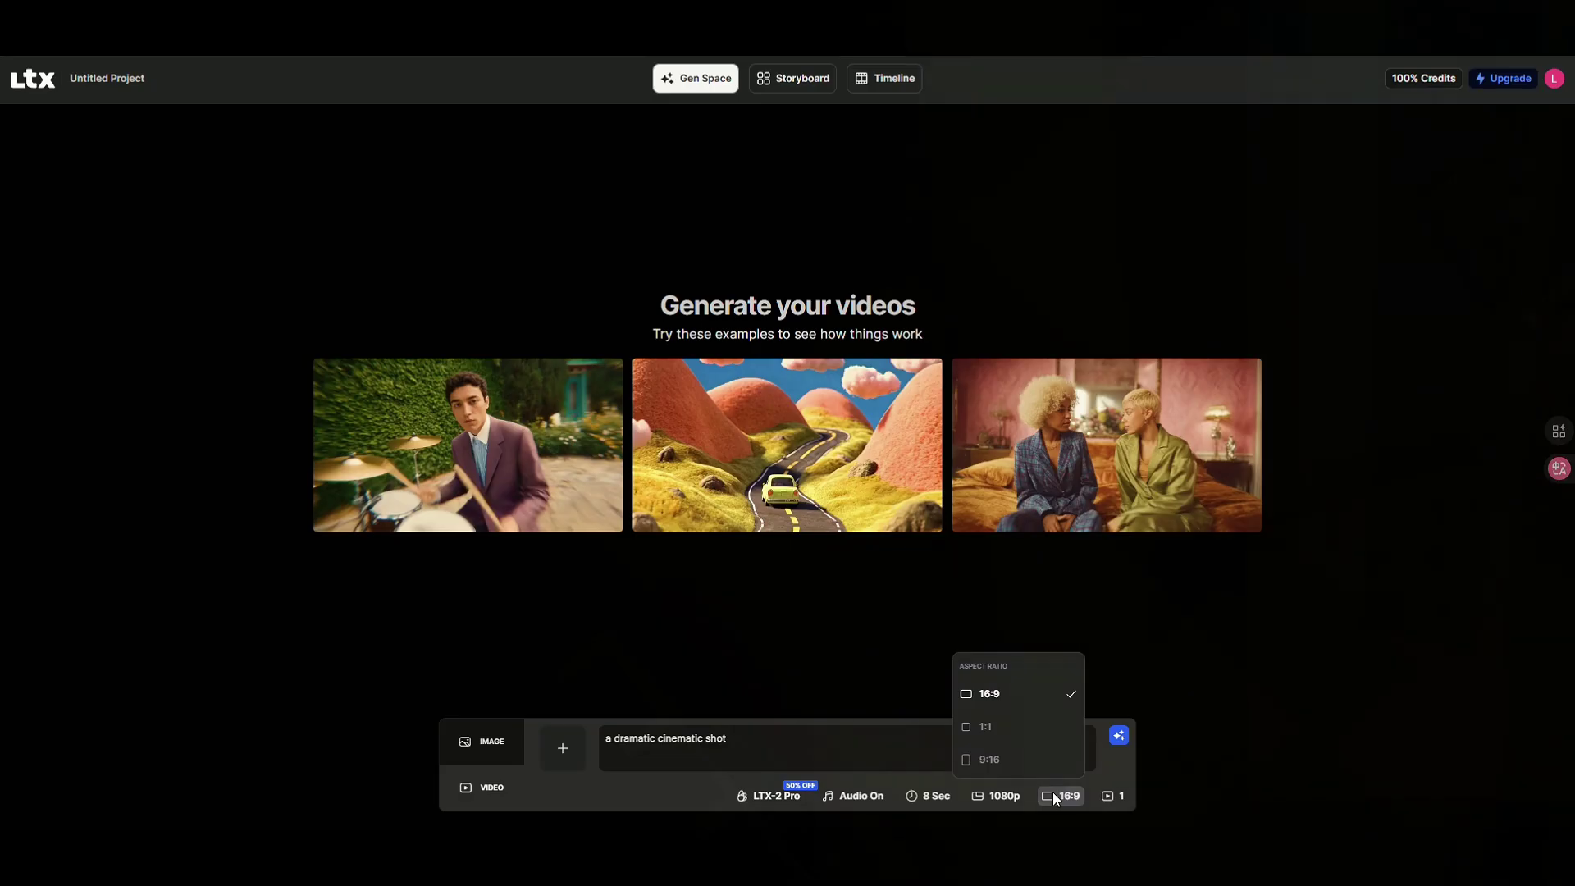
left_click(1056, 797)
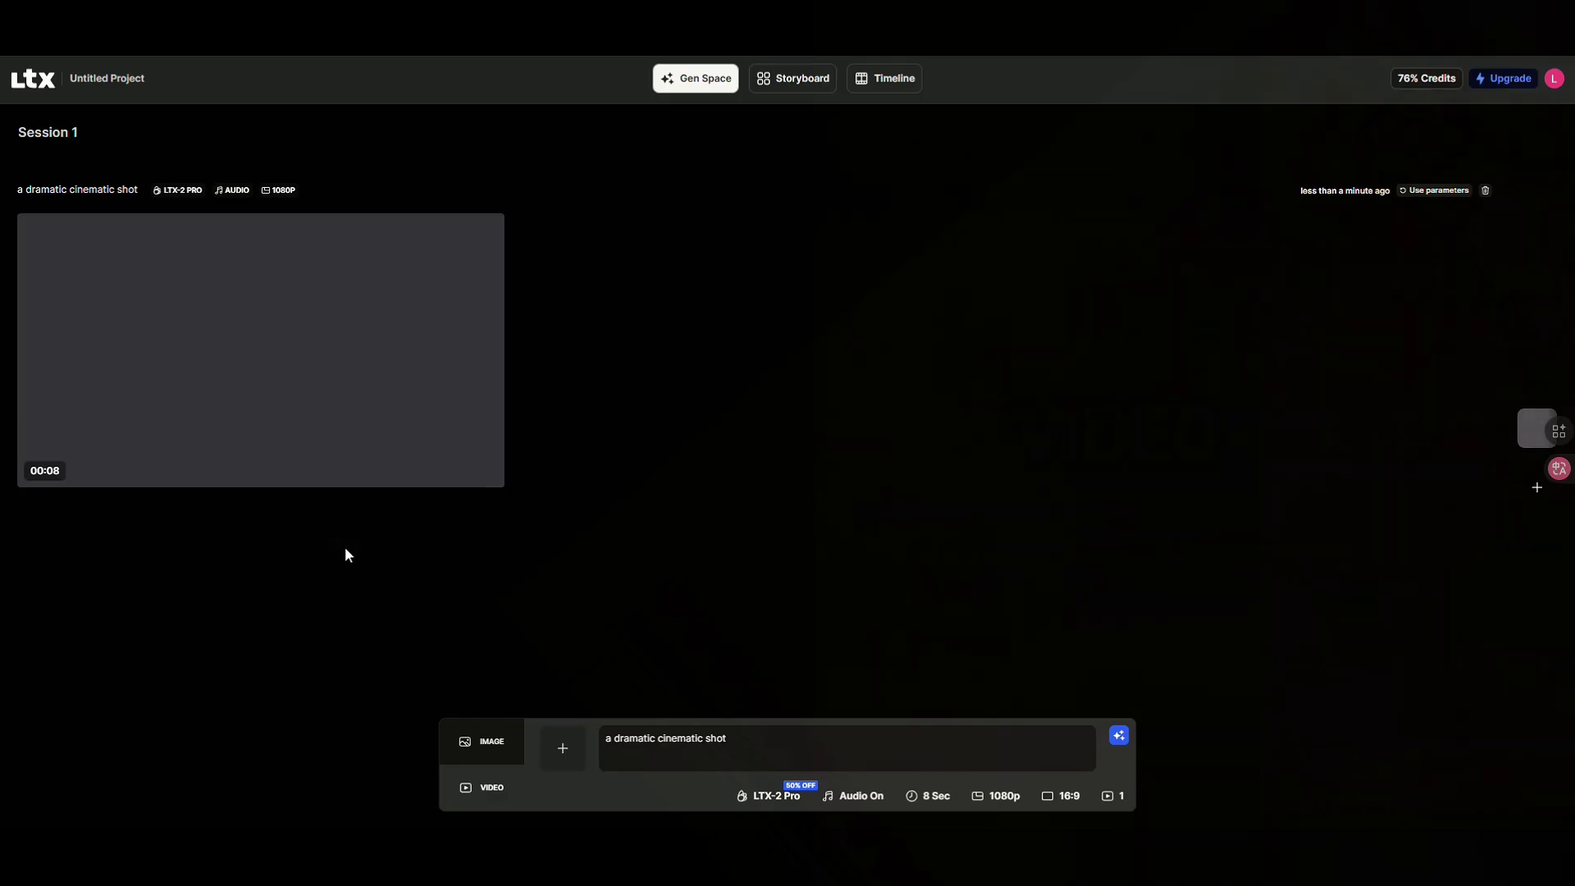
mouse_move(301, 400)
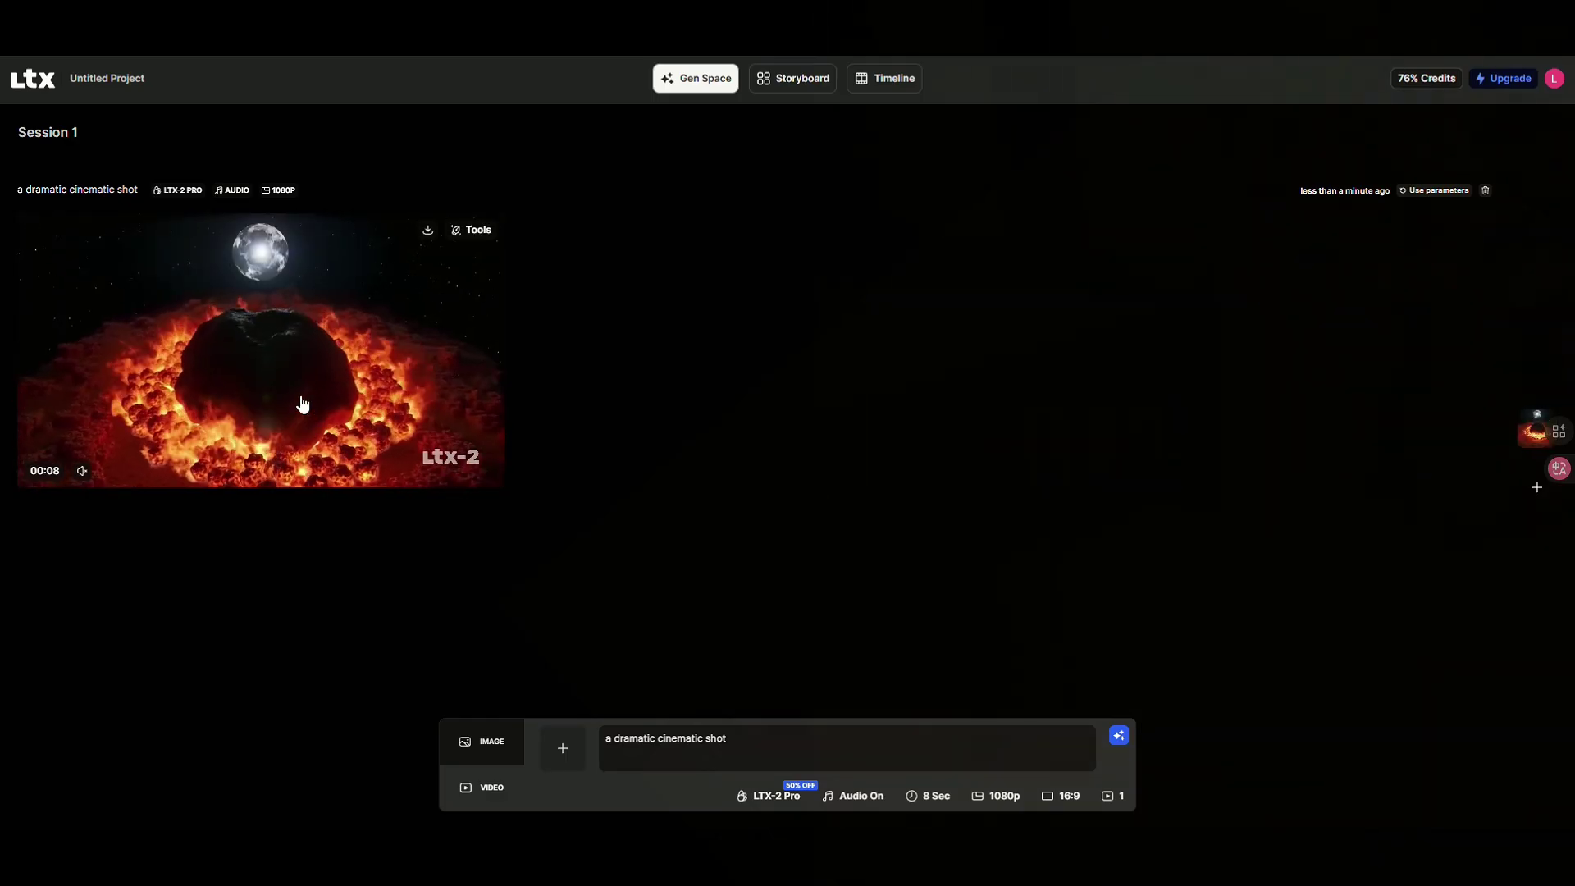
left_click(301, 400)
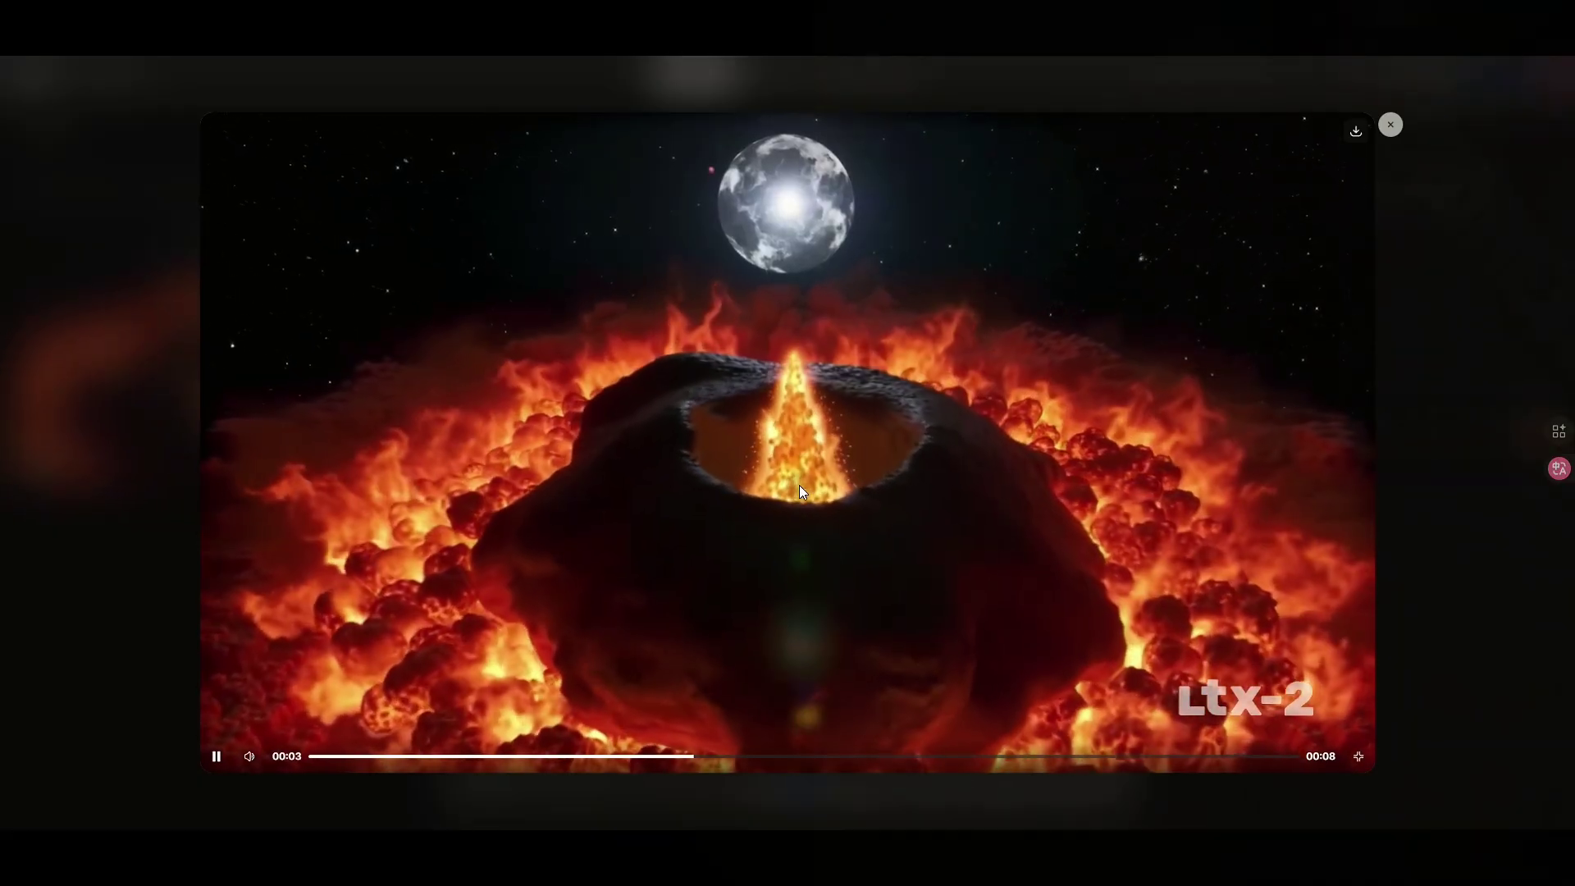
left_click(1390, 125)
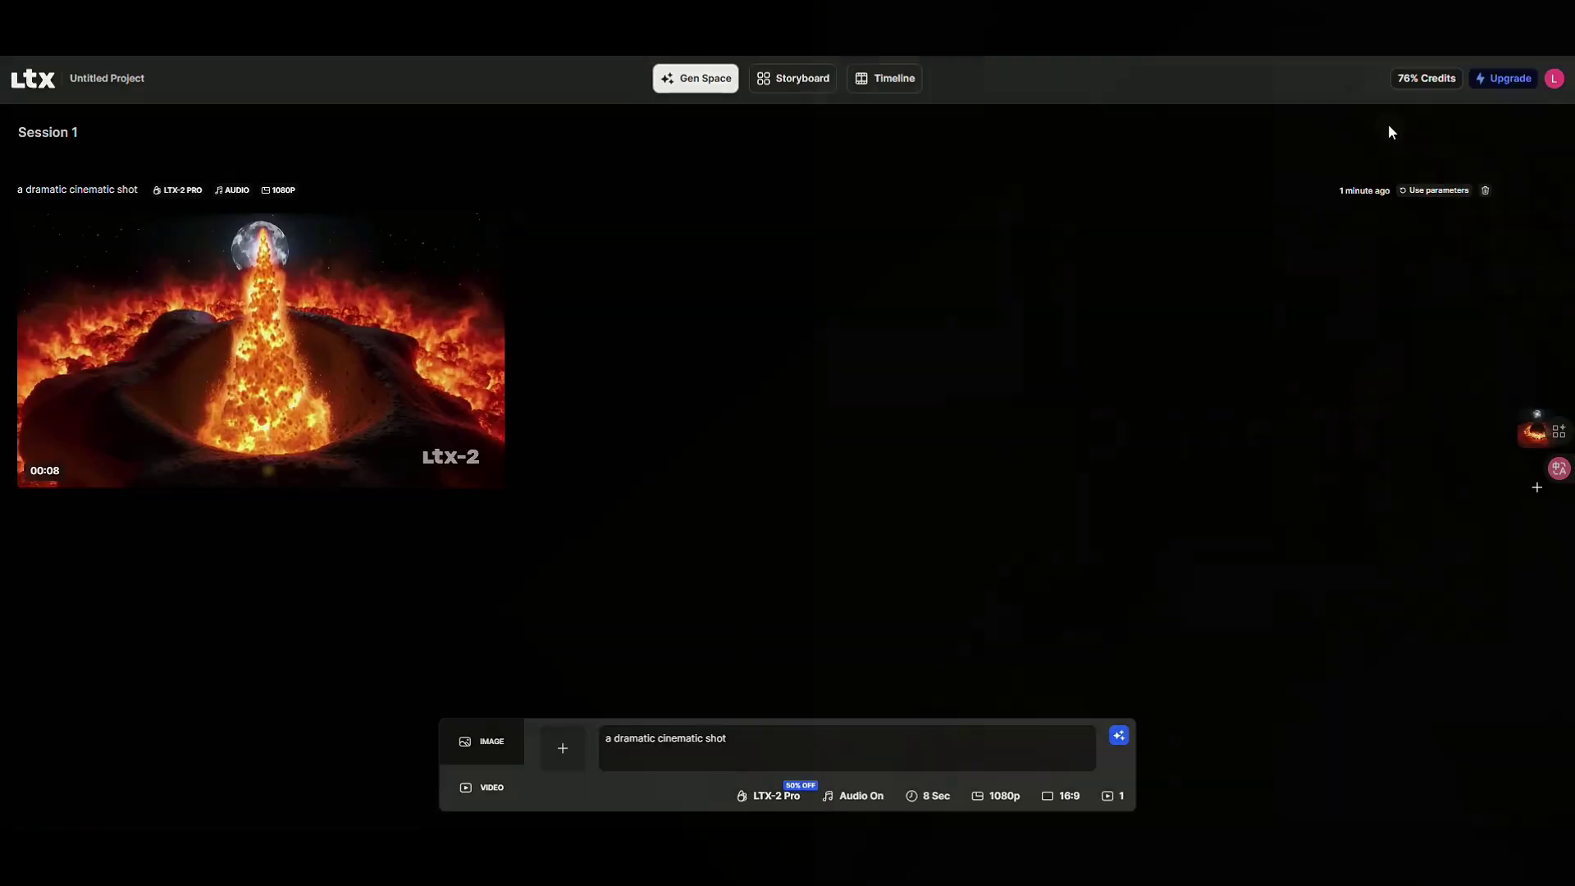
Step: Generate a video from 'A child in a toy store' and close its full-screen preview
left_click_drag(752, 741, 594, 740)
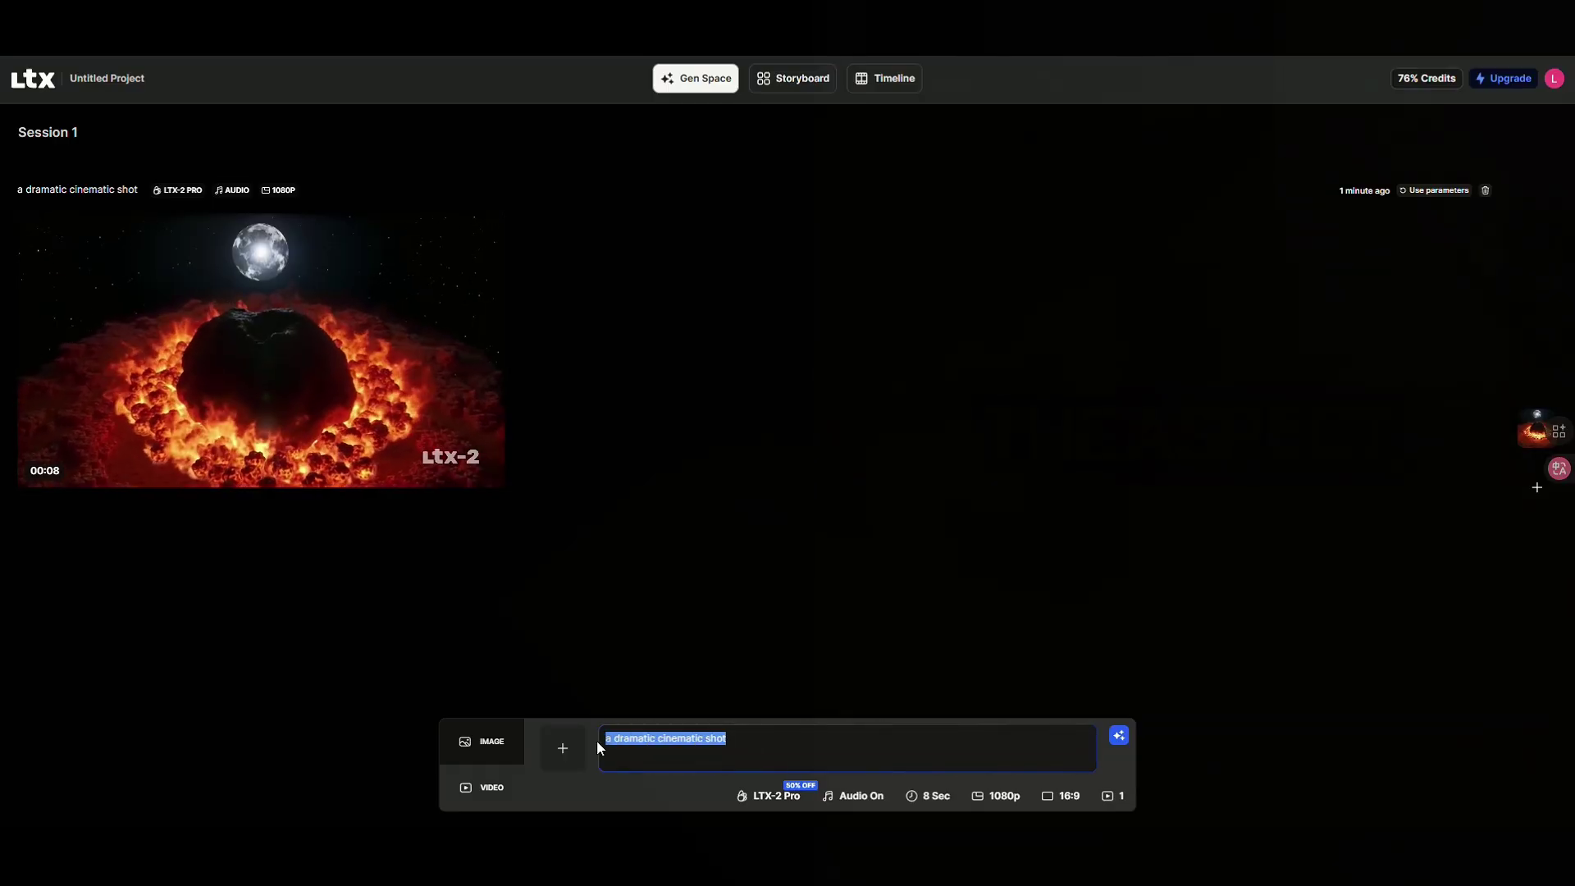
type("A child in a toy store")
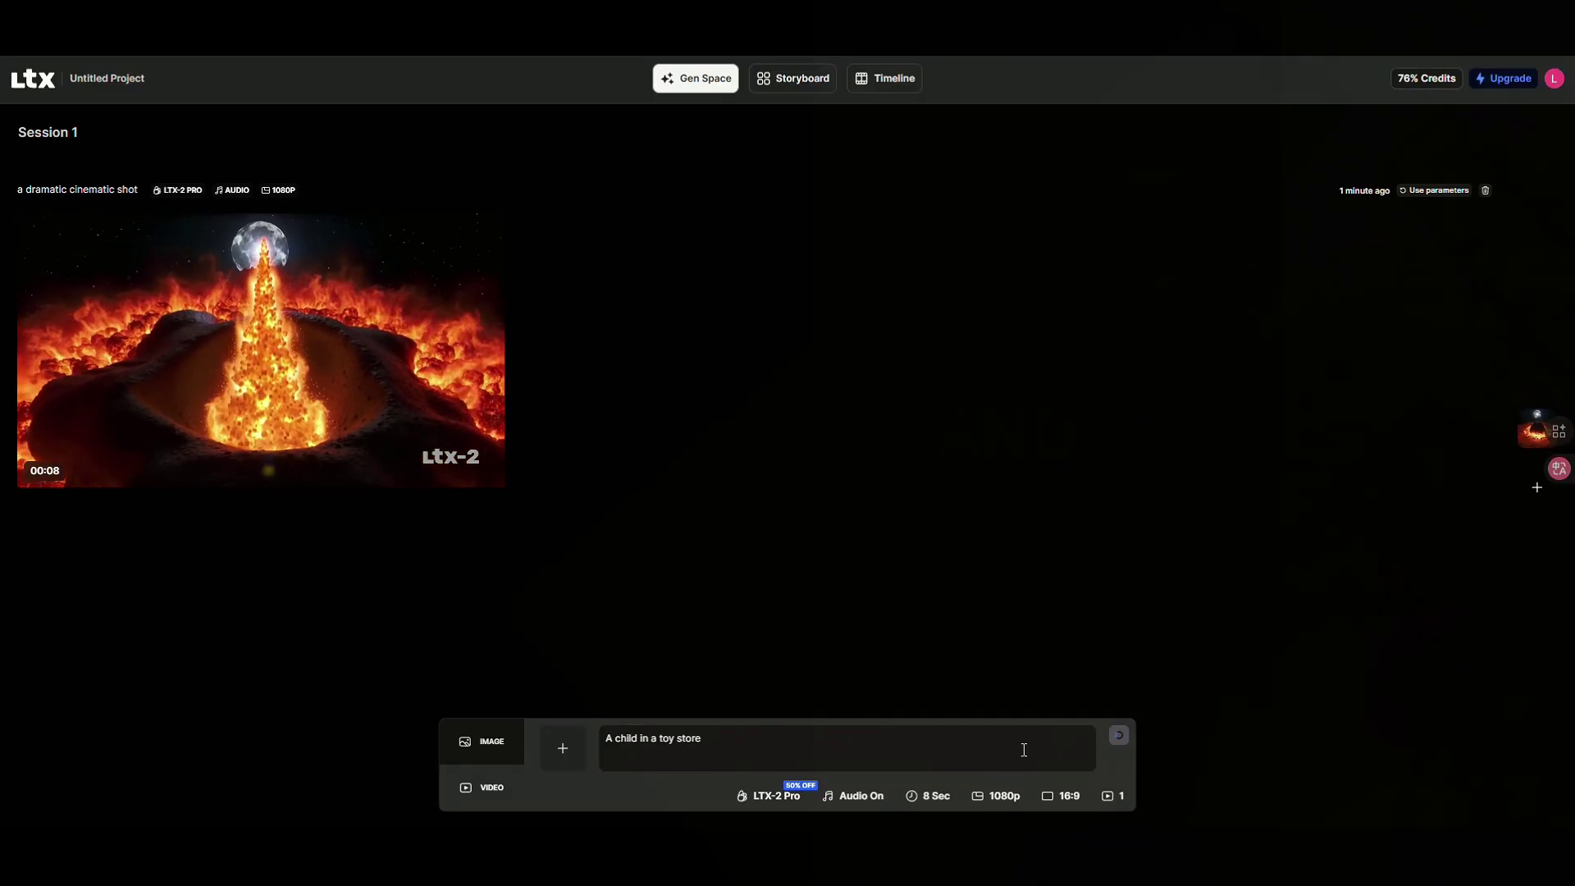
left_click(1119, 735)
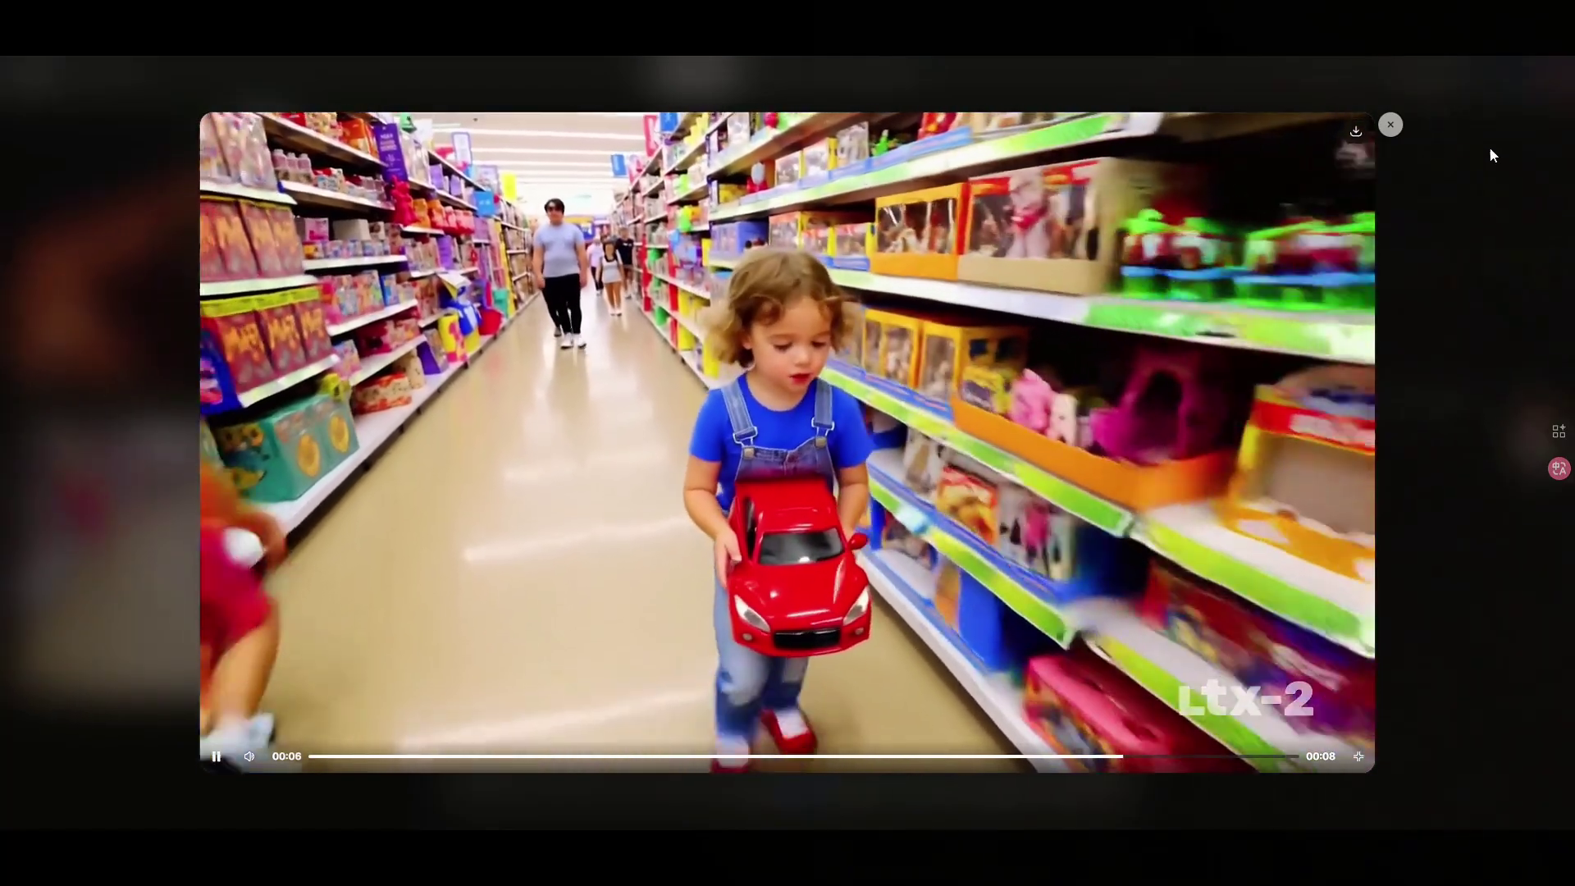
left_click(1393, 125)
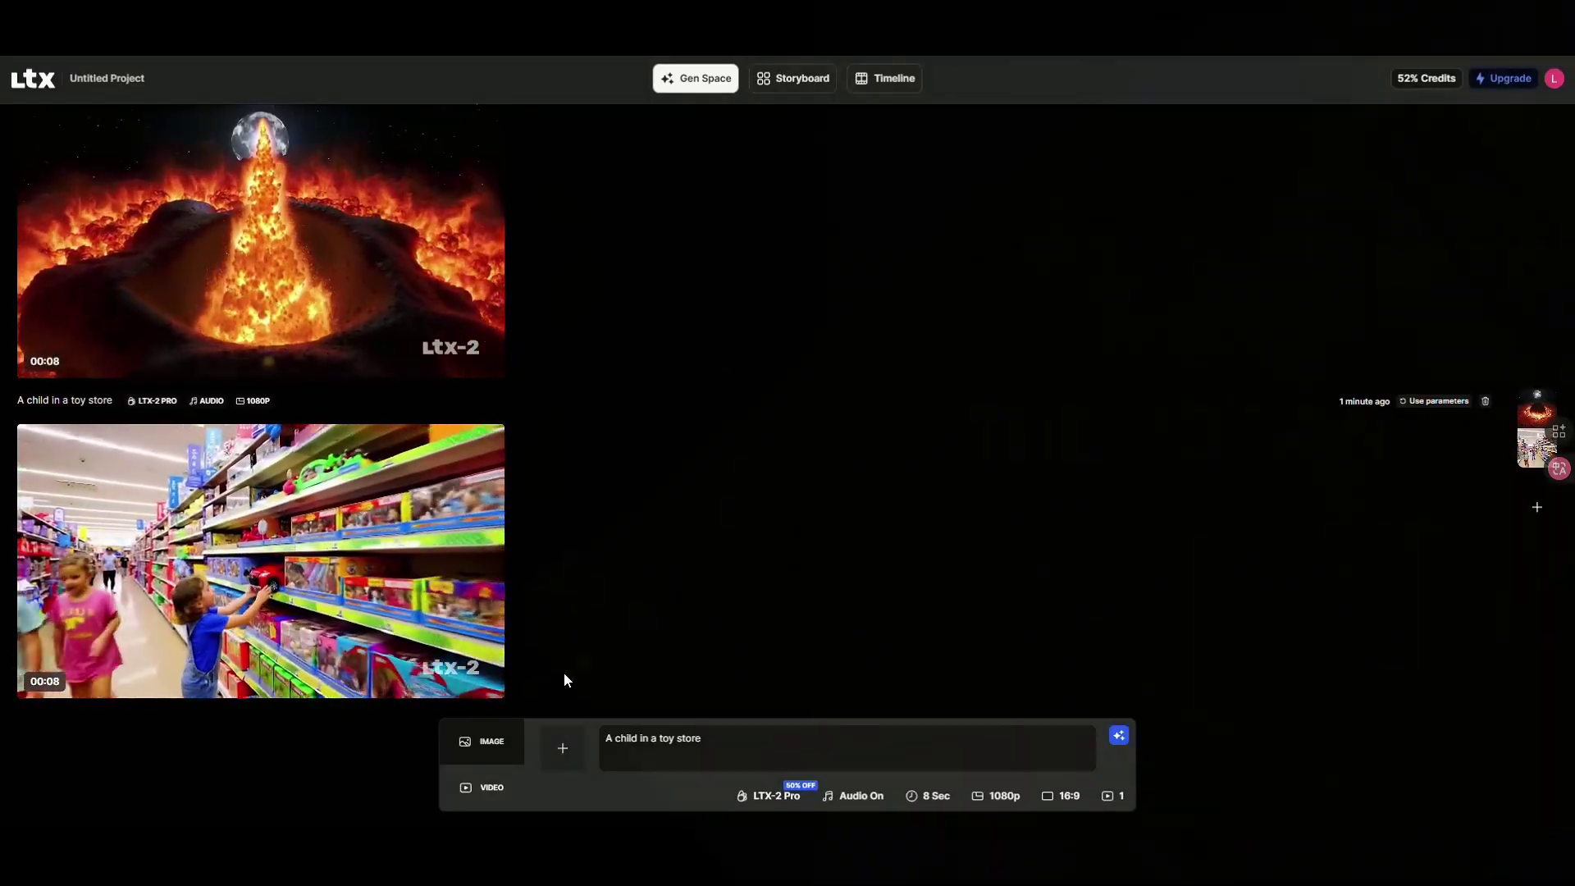
Step: Generate six Flux images from the prompt of an orange cat swimming in a clear blue pool
left_click(492, 748)
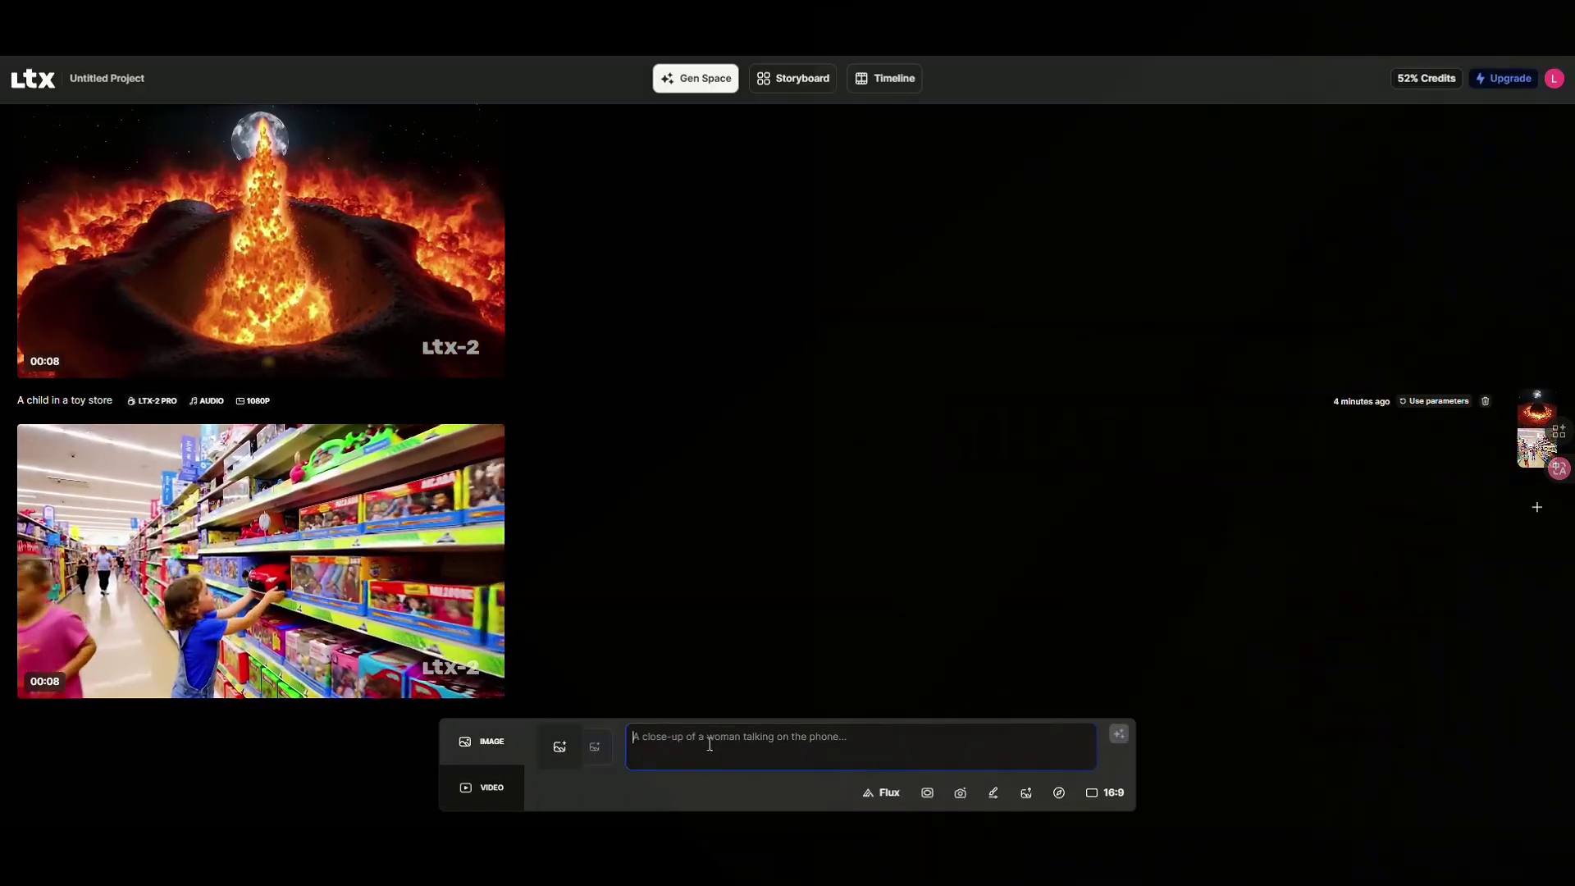
type("A cute orange cat swimming in a clear blue pool, sunlight reflecting on the water, its wet fur shimmering realistically.")
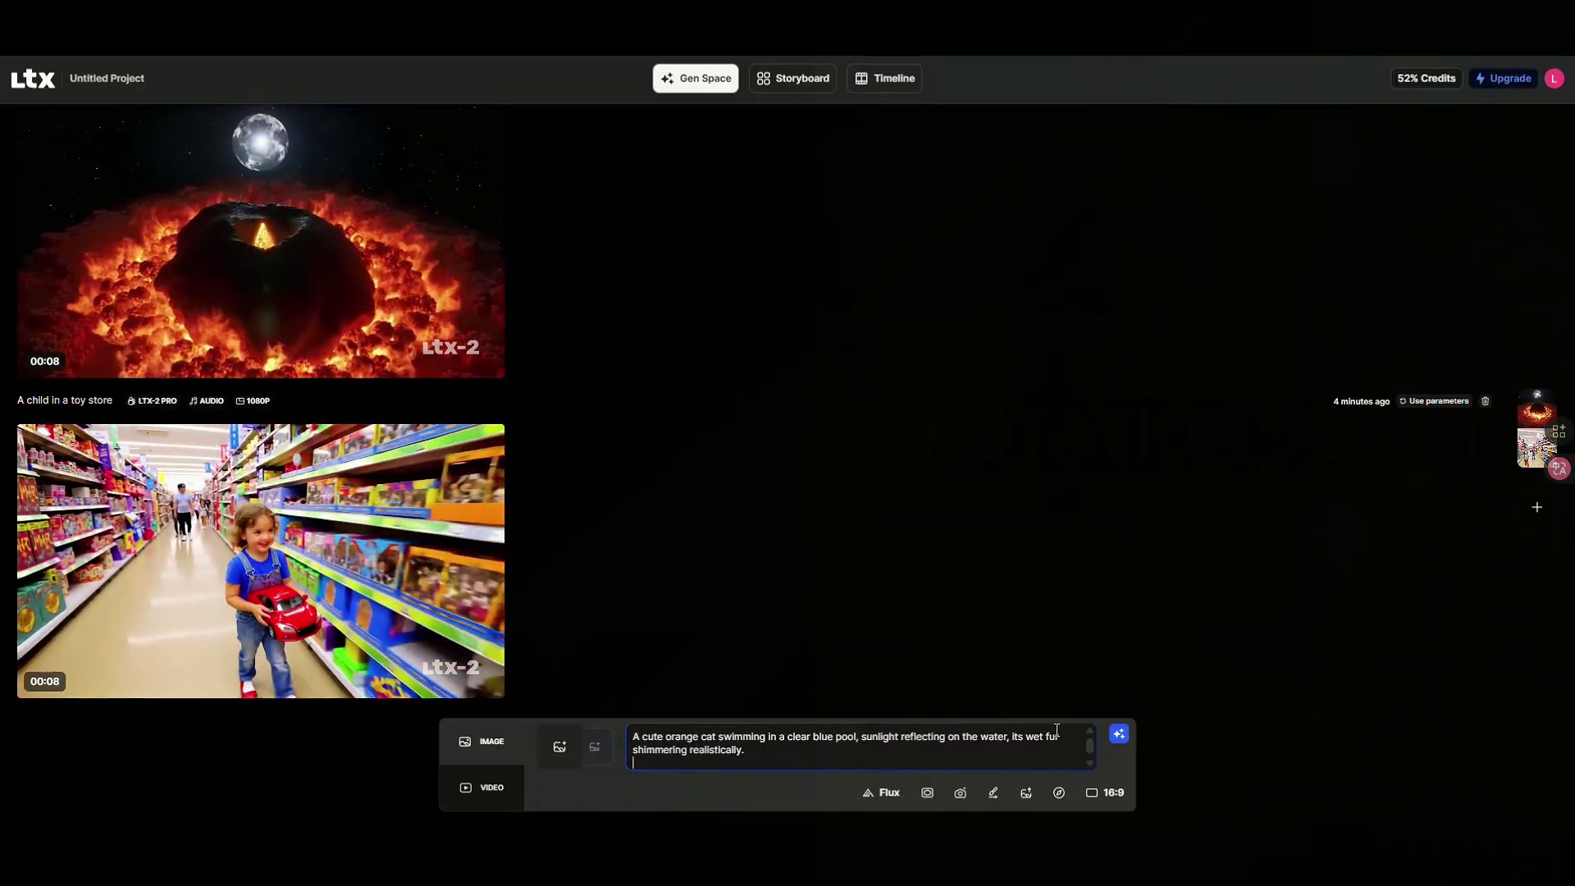
left_click(1119, 734)
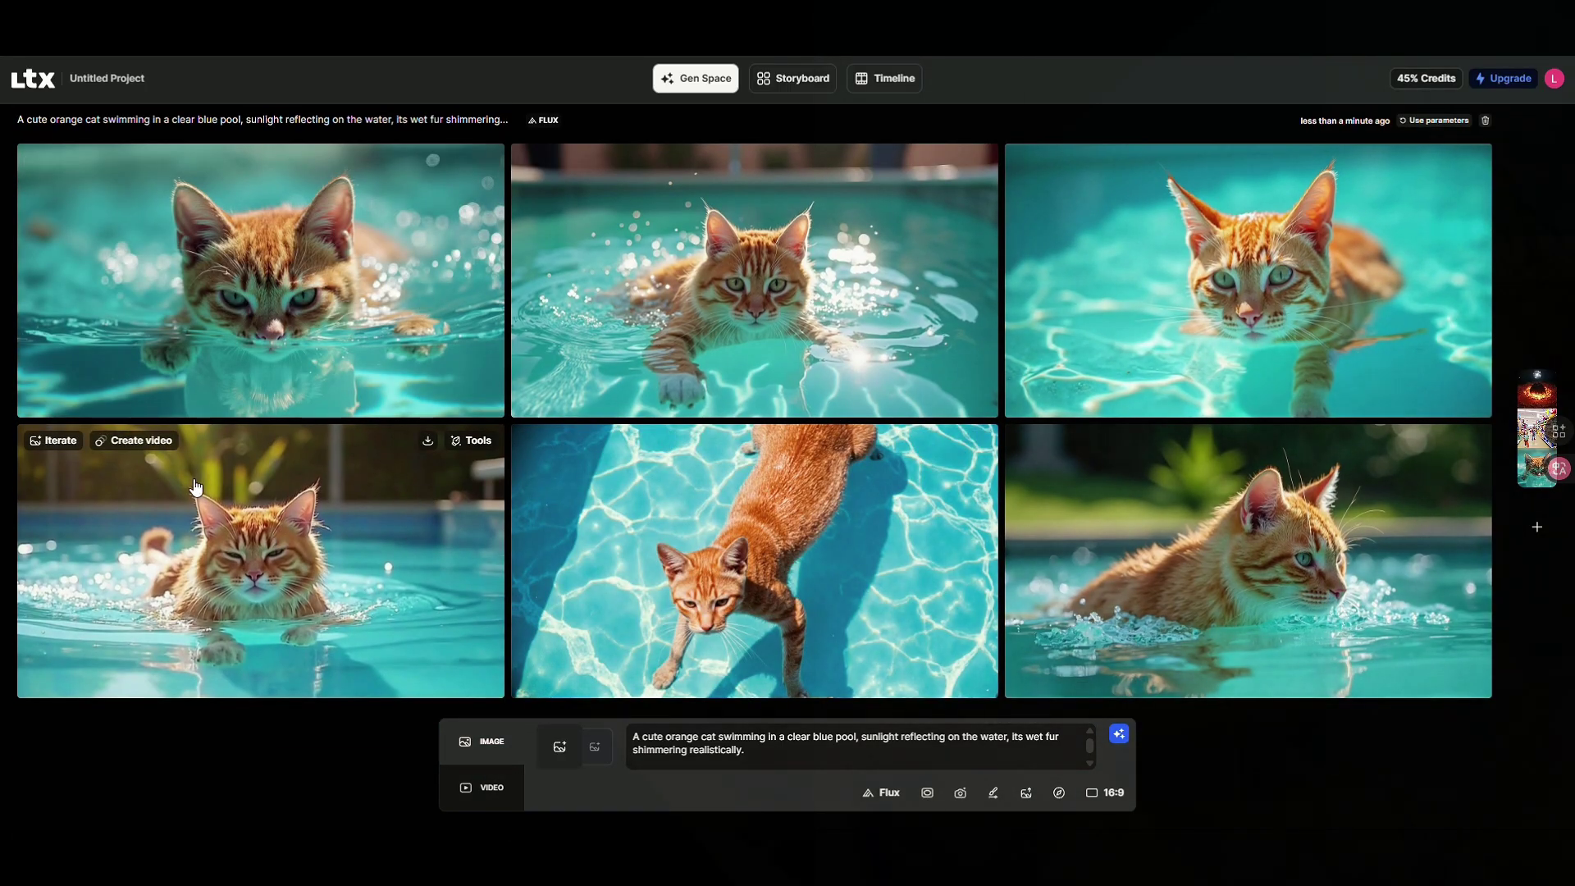
Step: Make an 8-second 1080p video from the bottom-left cat image and preview it
left_click(474, 480)
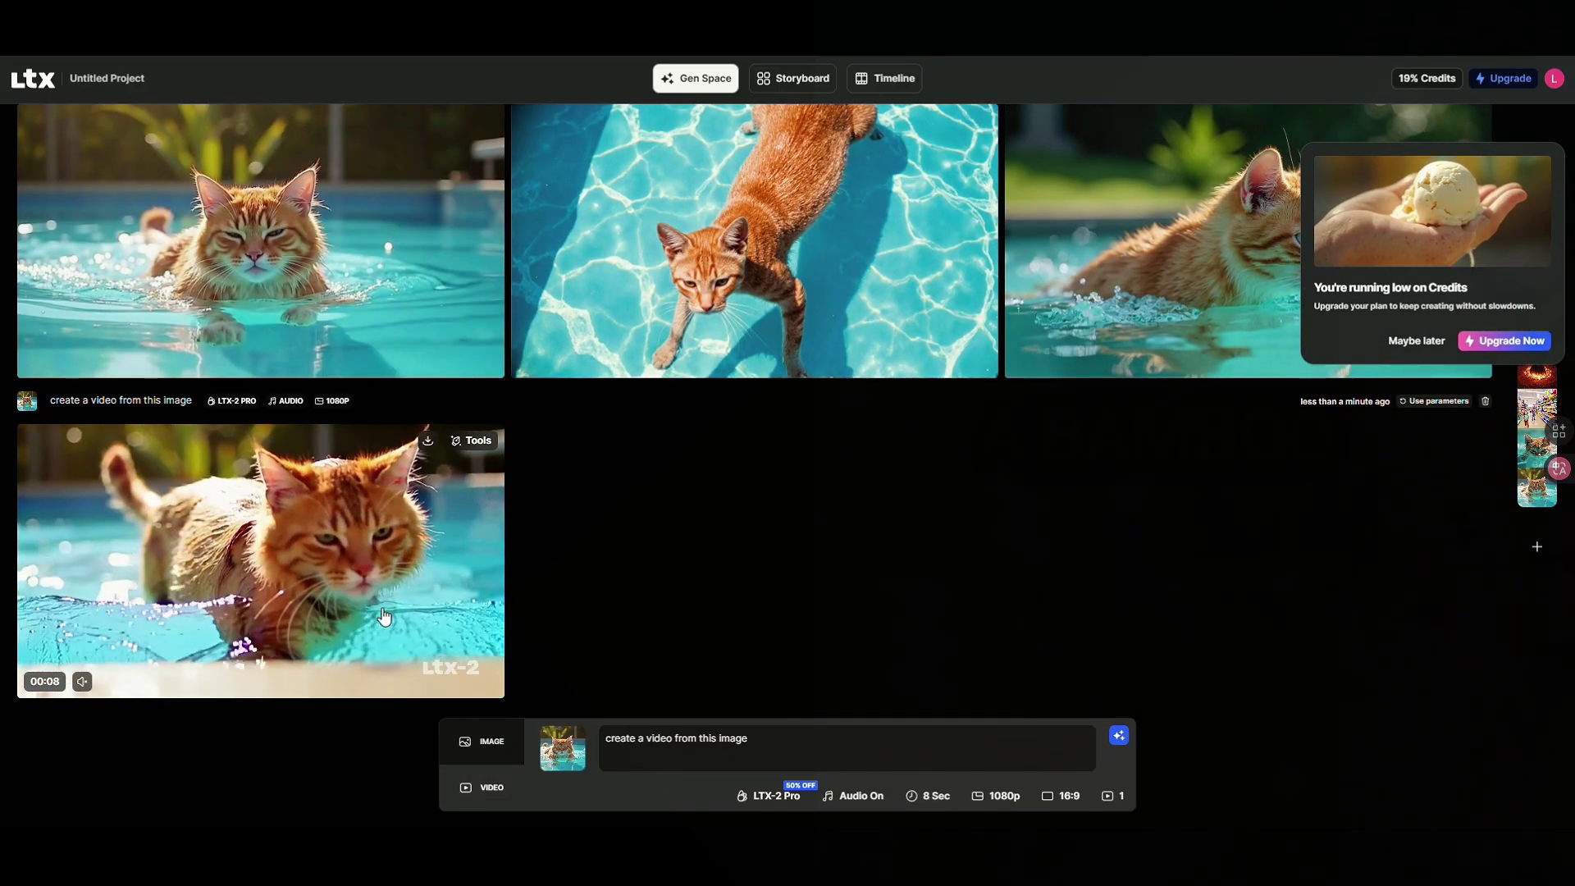
left_click(416, 601)
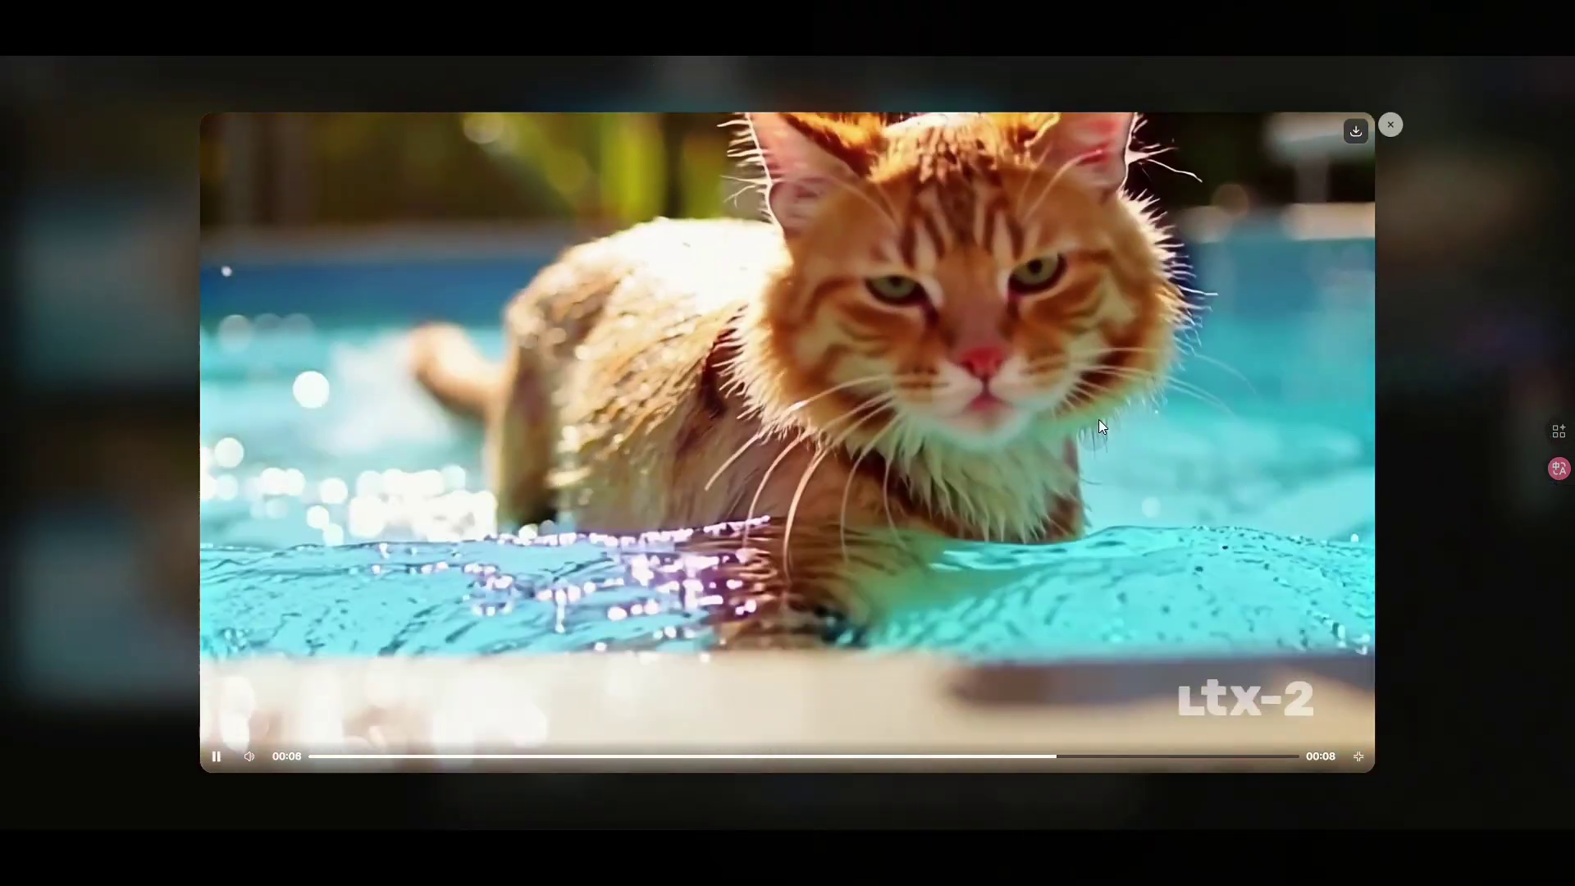
key("Escape")
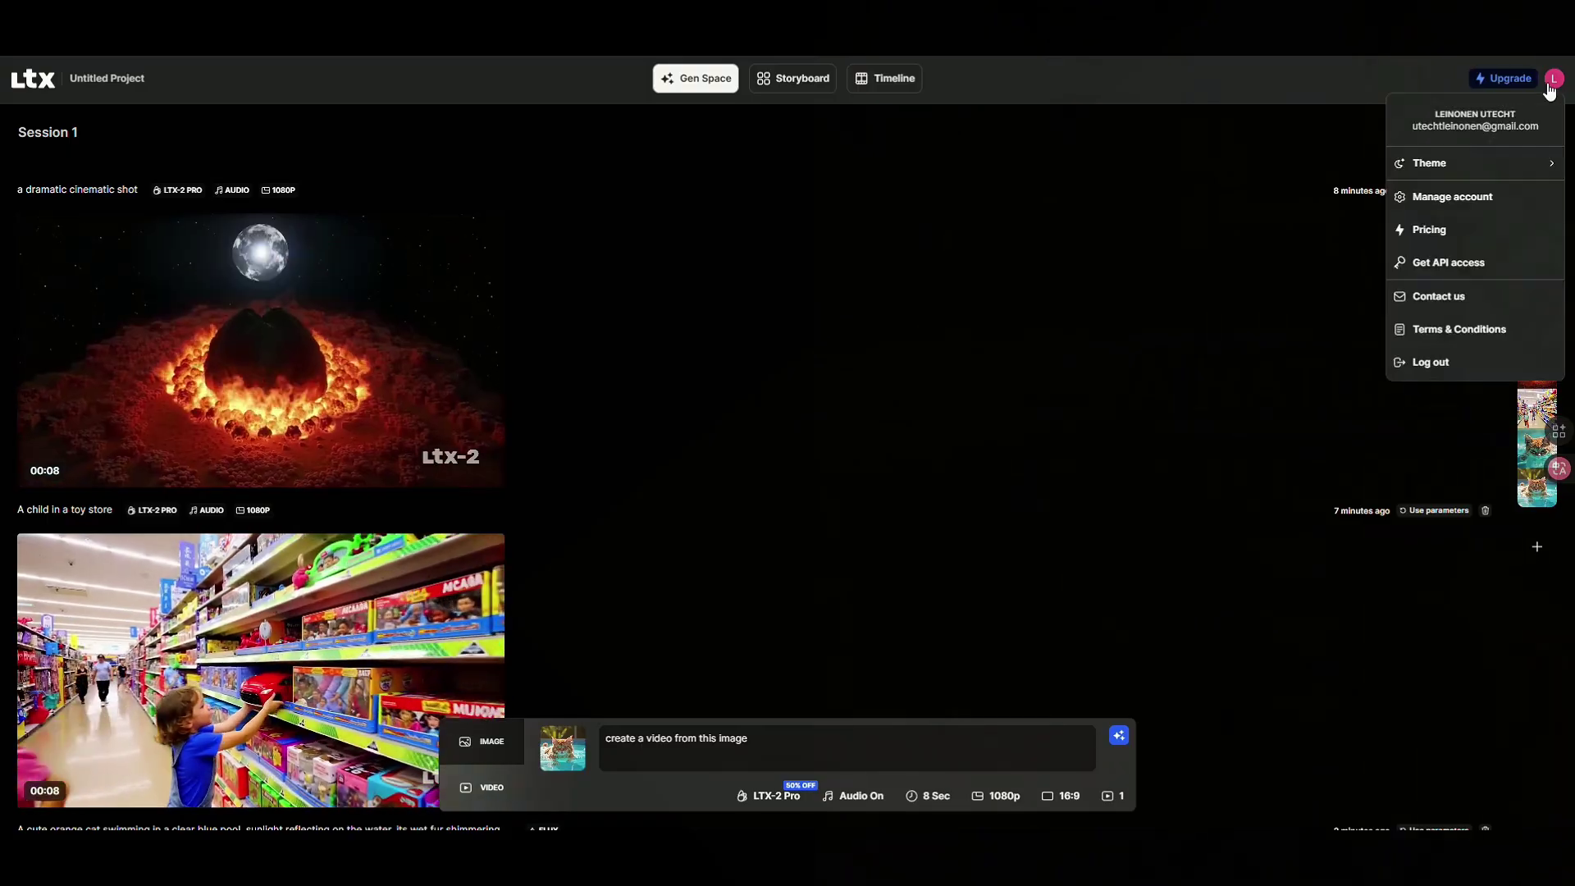
Step: Log out of LTX and copy a new disposable address from temp-mail.org
left_click(1465, 362)
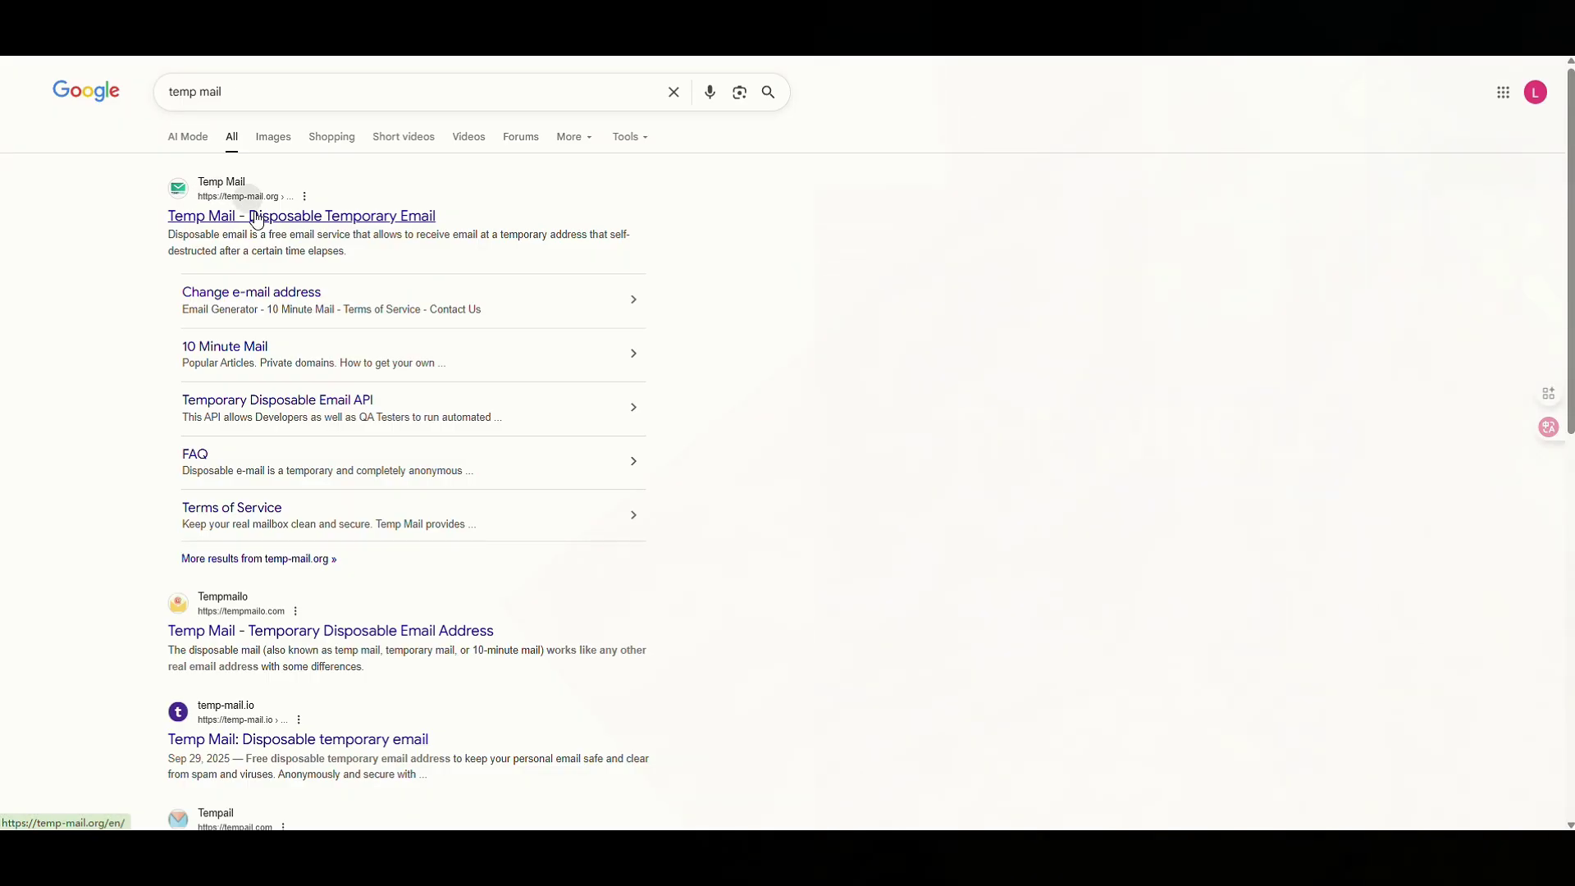
left_click(356, 348)
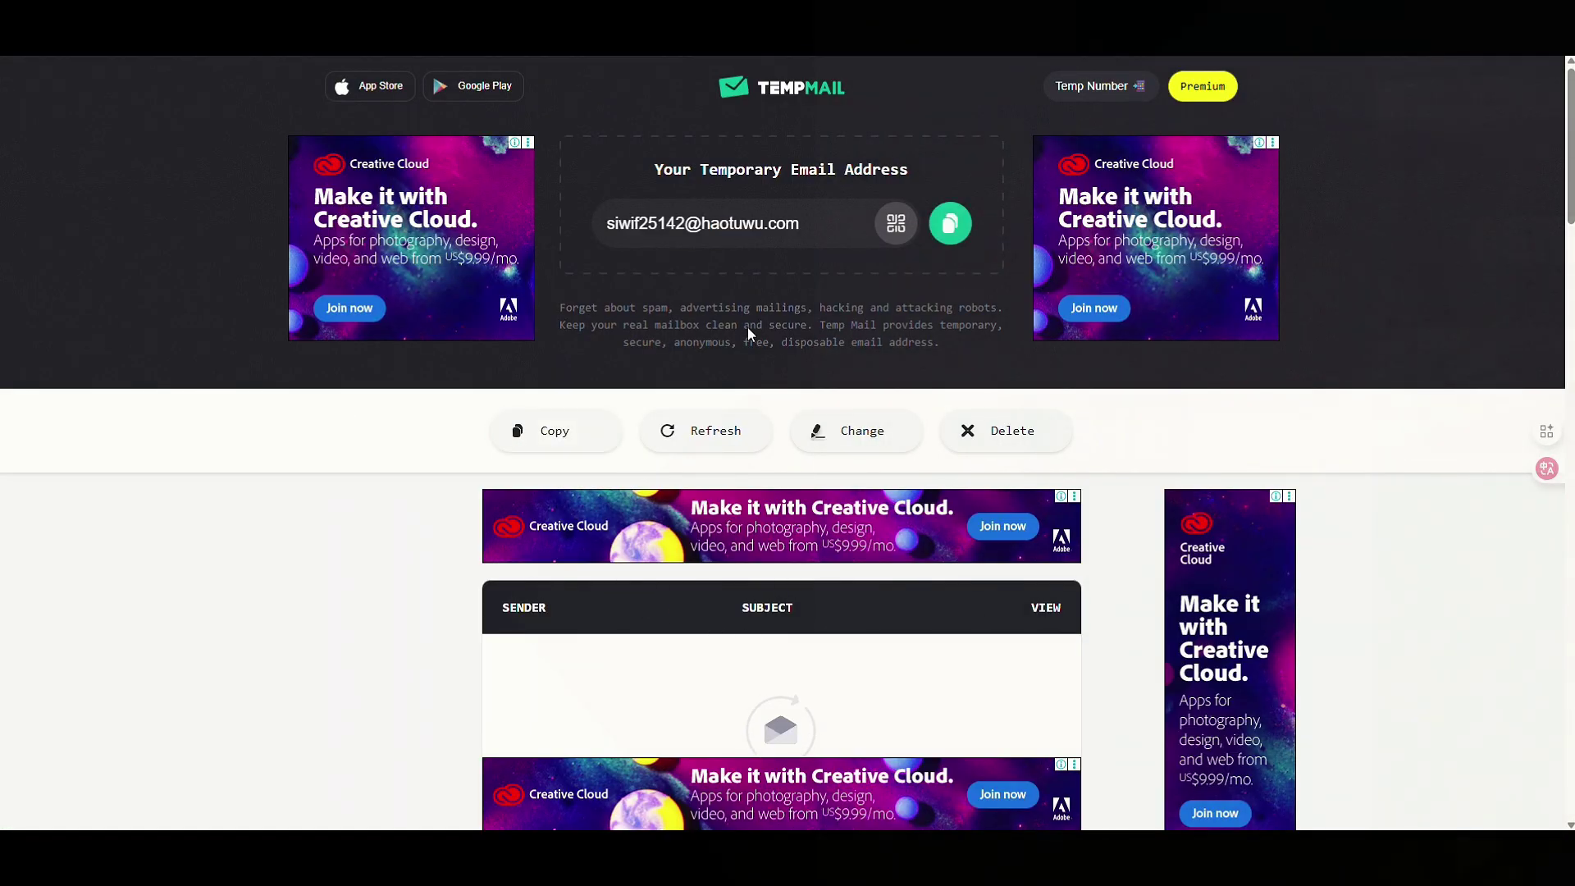
left_click(943, 227)
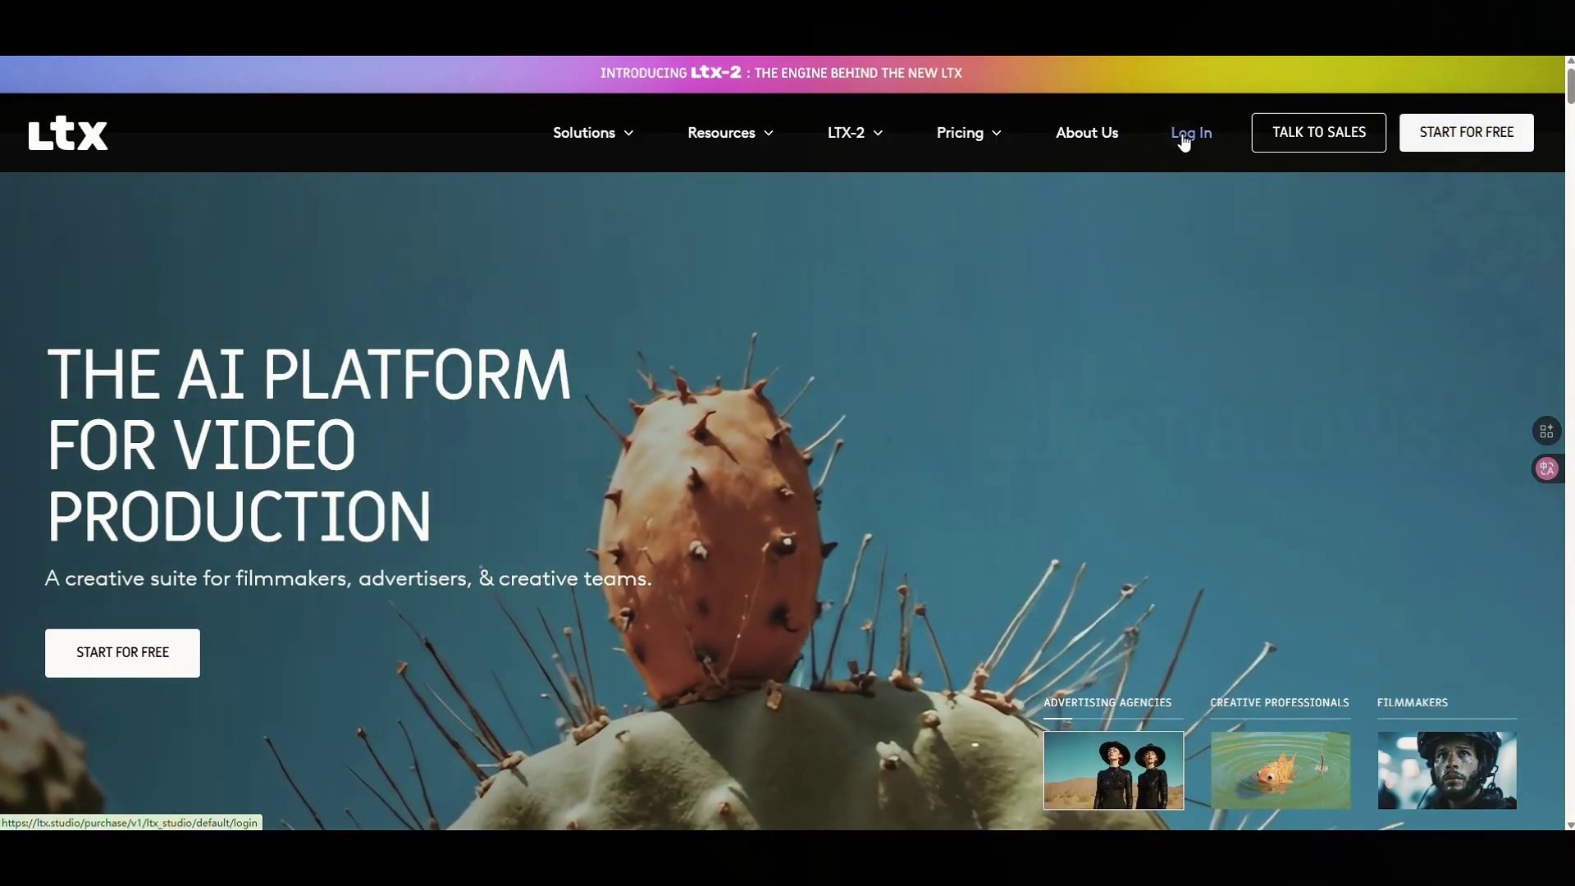
Step: Request an LTX login code for the temporary email and open the code email in Temp Mail
left_click(1188, 136)
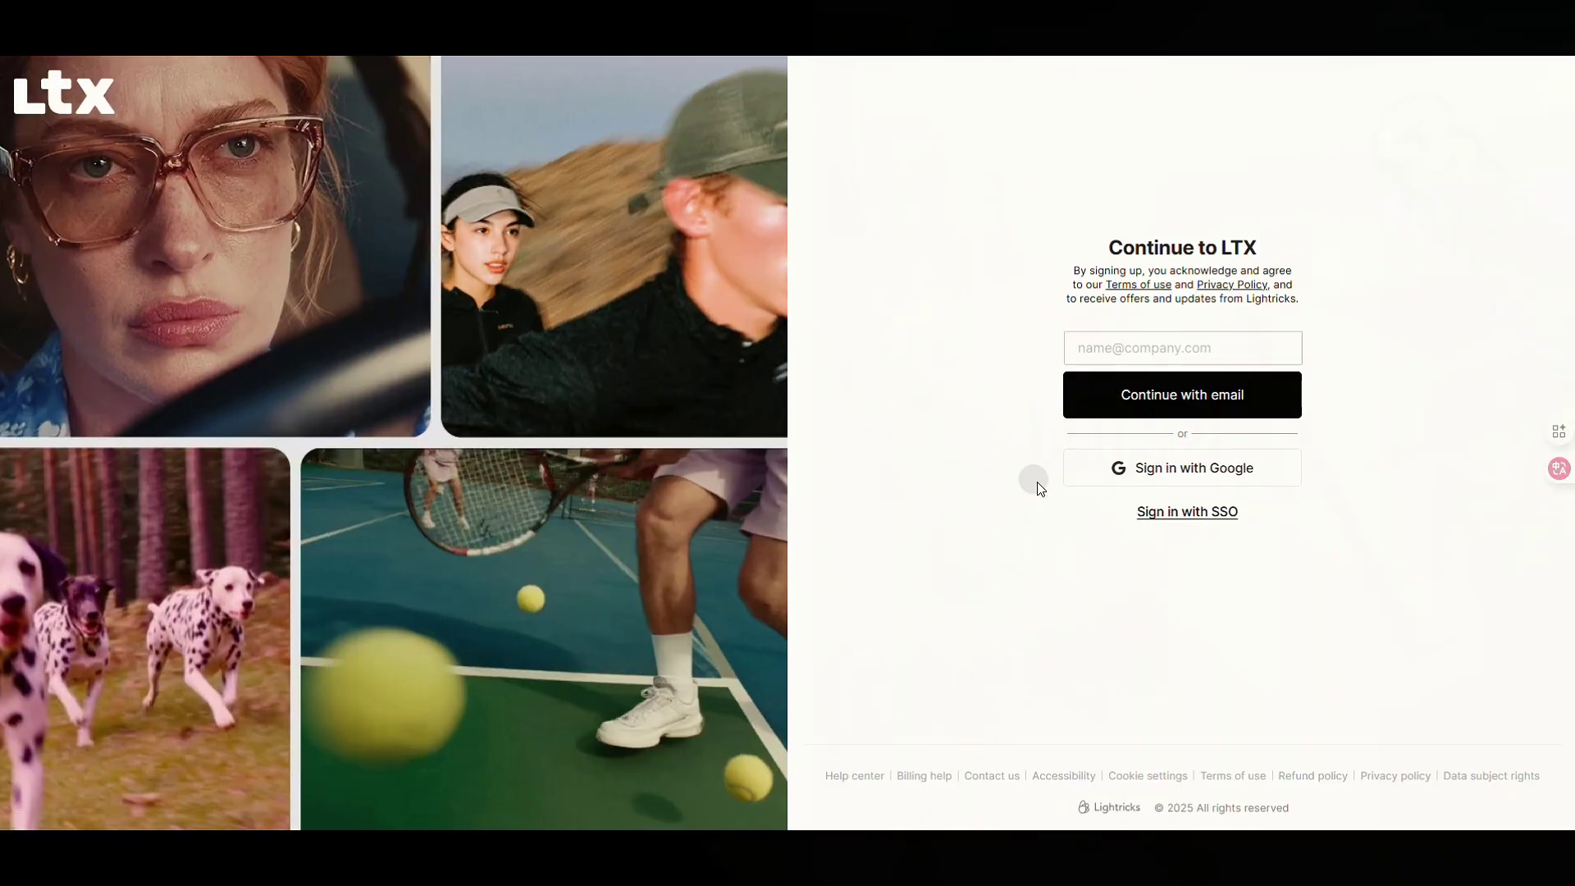
left_click(1202, 349)
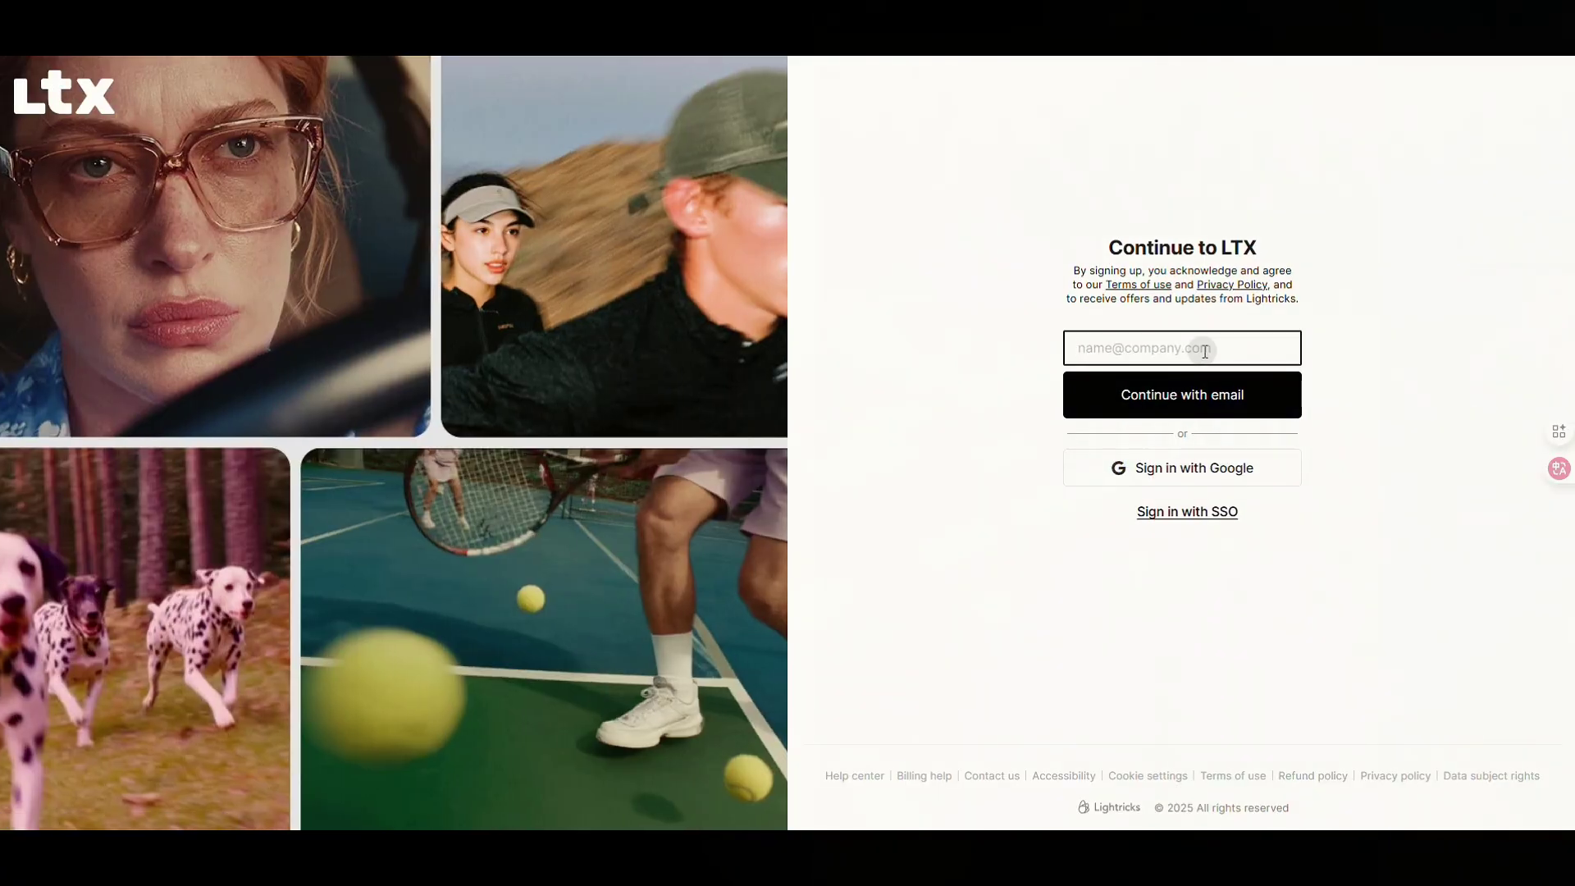
left_click(1188, 398)
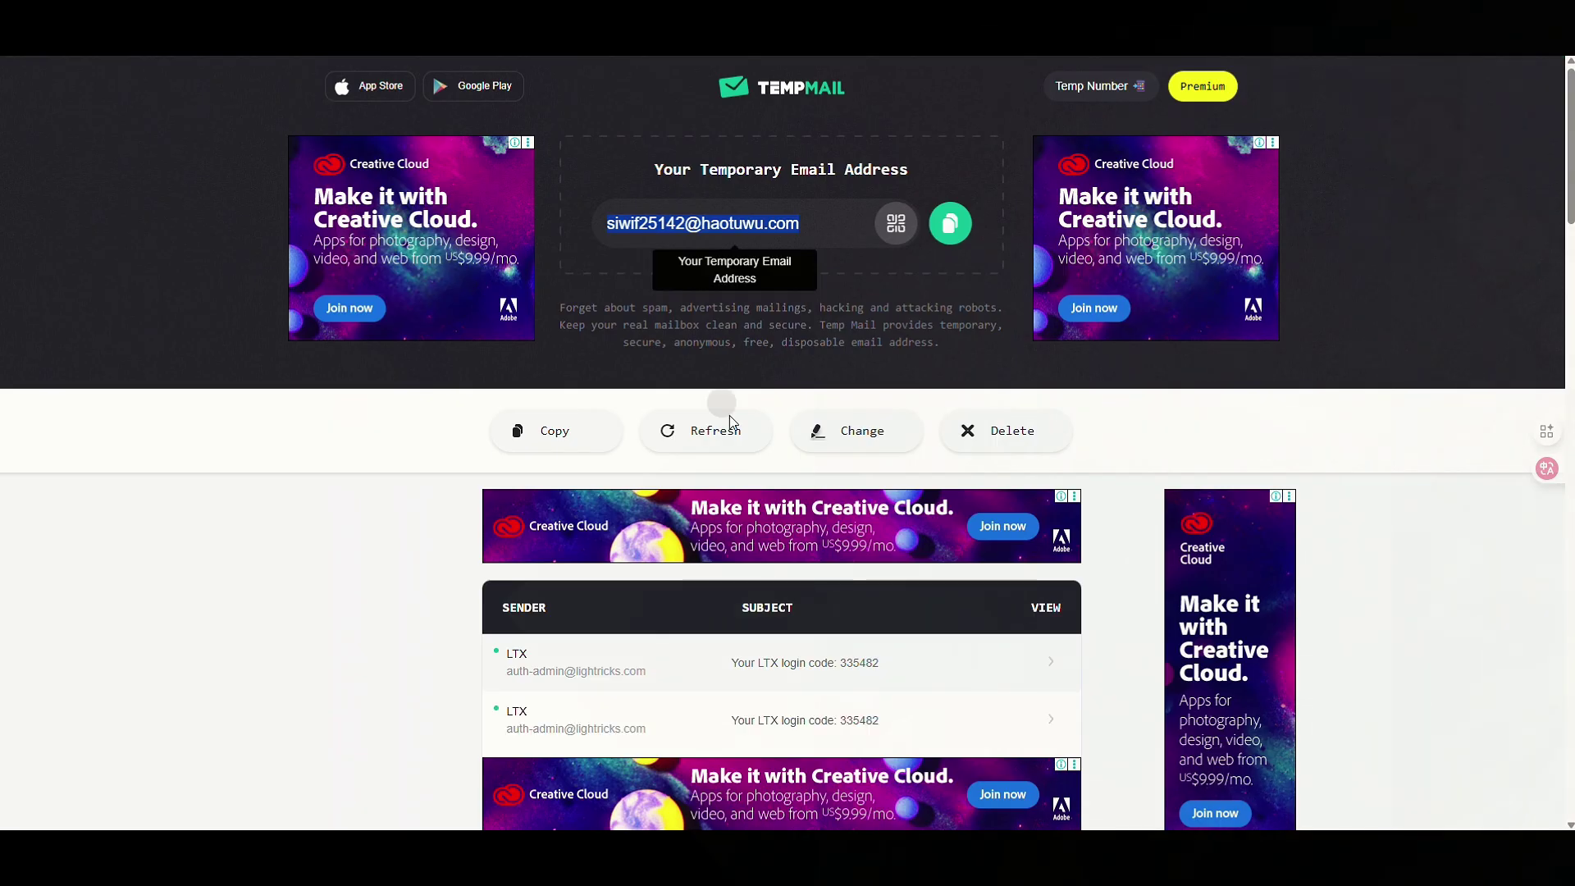
scroll(738, 457, "down", 1)
left_click(846, 615)
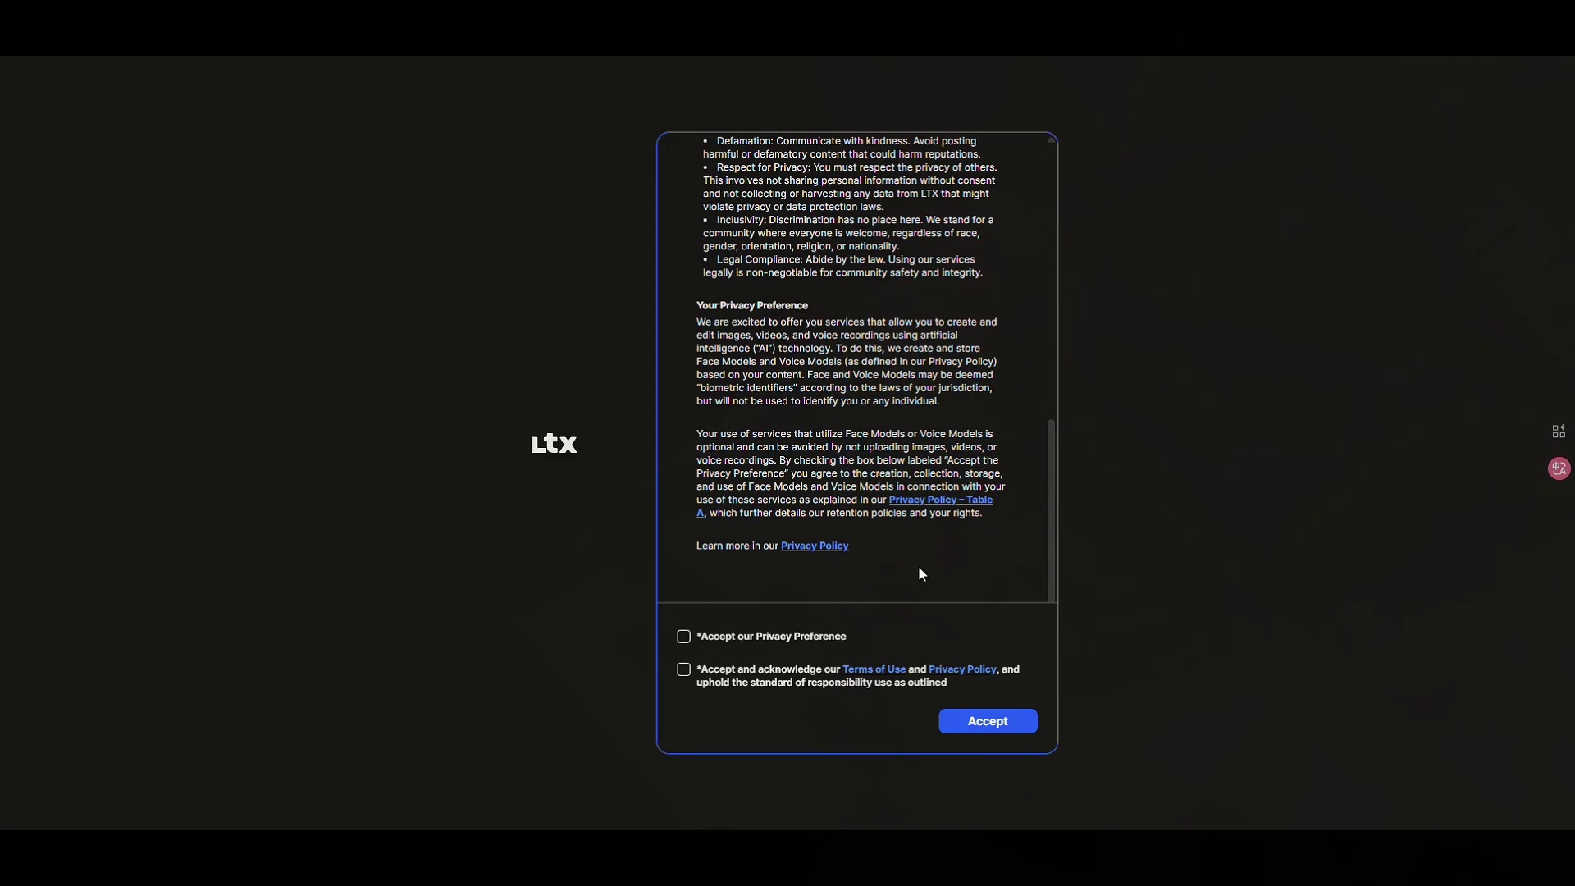
Step: Accept the privacy and terms boxes and complete onboarding, choosing Work as the reason
left_click(988, 720)
left_click(1108, 370)
left_click(1131, 659)
left_click(903, 371)
left_click(1128, 660)
left_click(1129, 685)
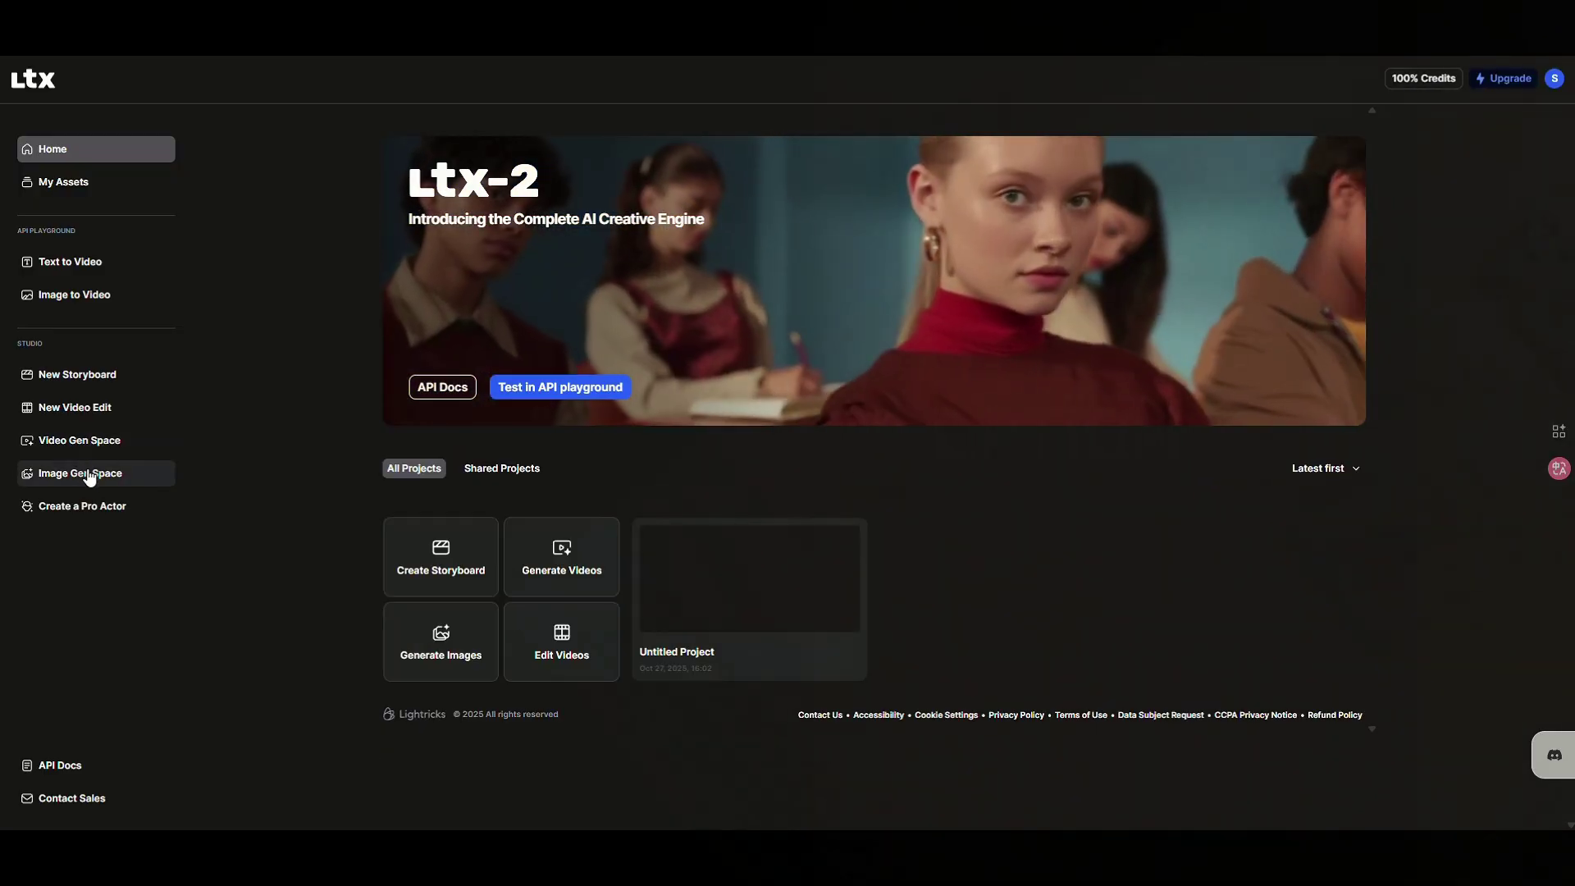
Step: In Image Gen Space, generate Flux images of a handsome man smiling by a sunlit window
left_click(84, 474)
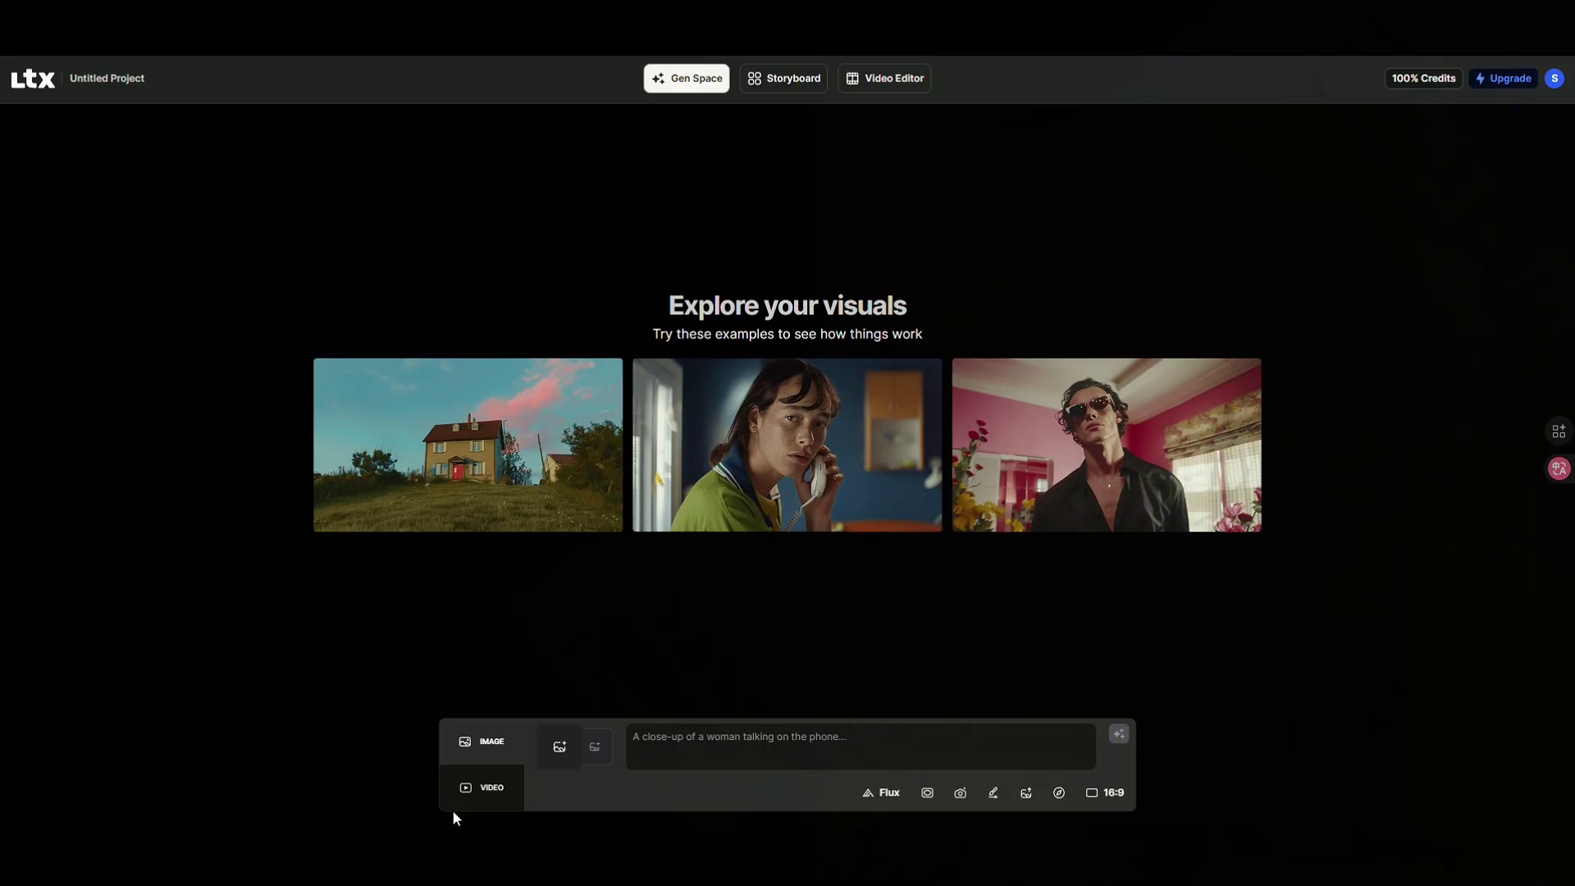
left_click(492, 787)
left_click(484, 742)
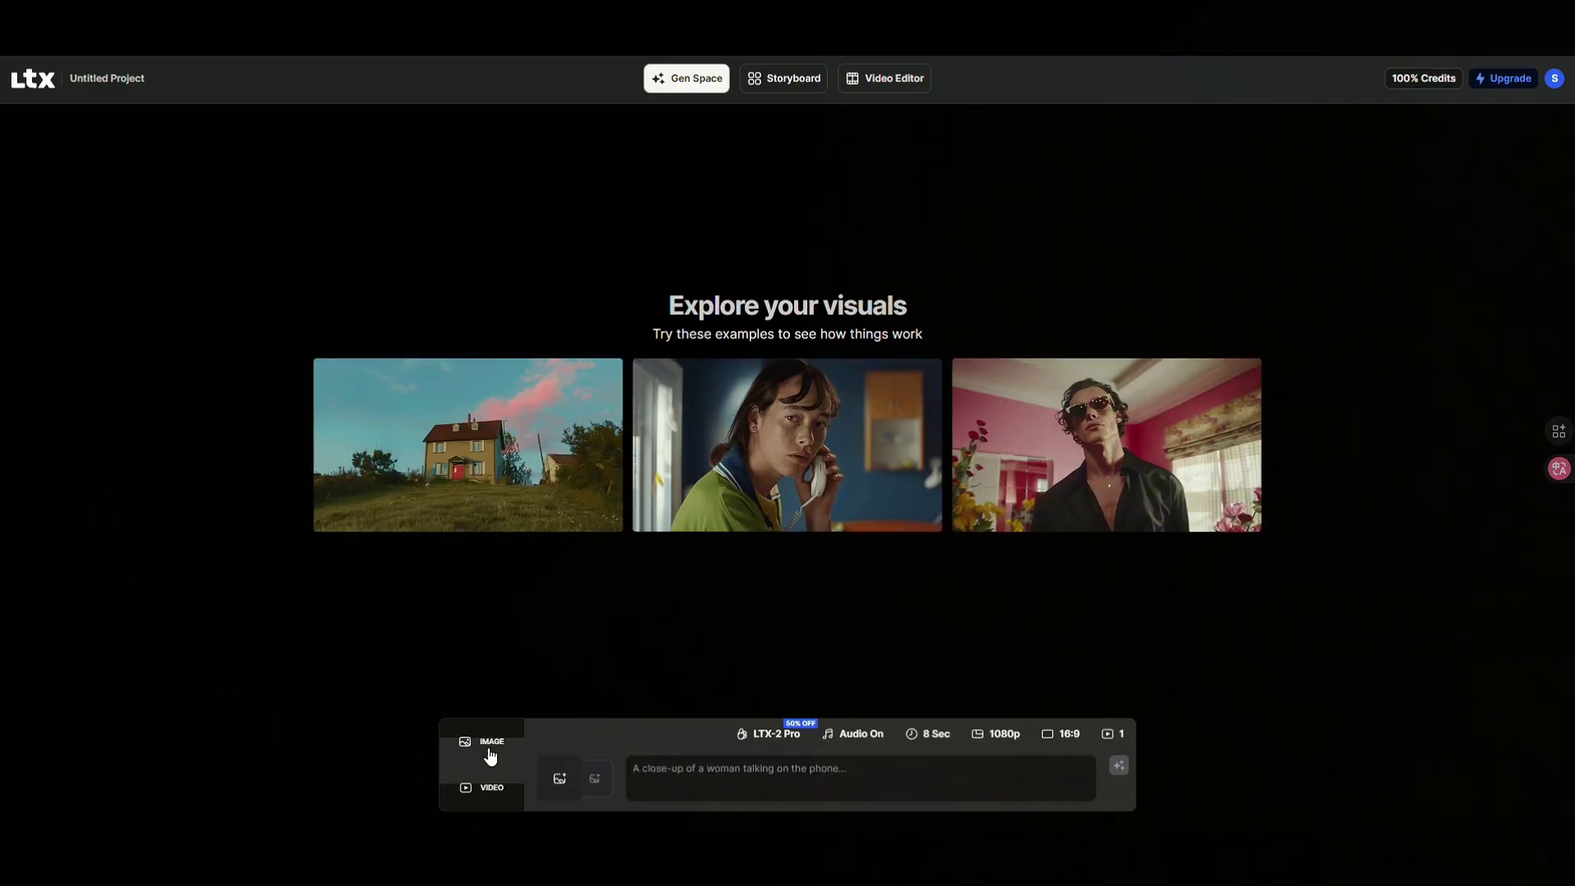
left_click(697, 748)
key("ctrl+v")
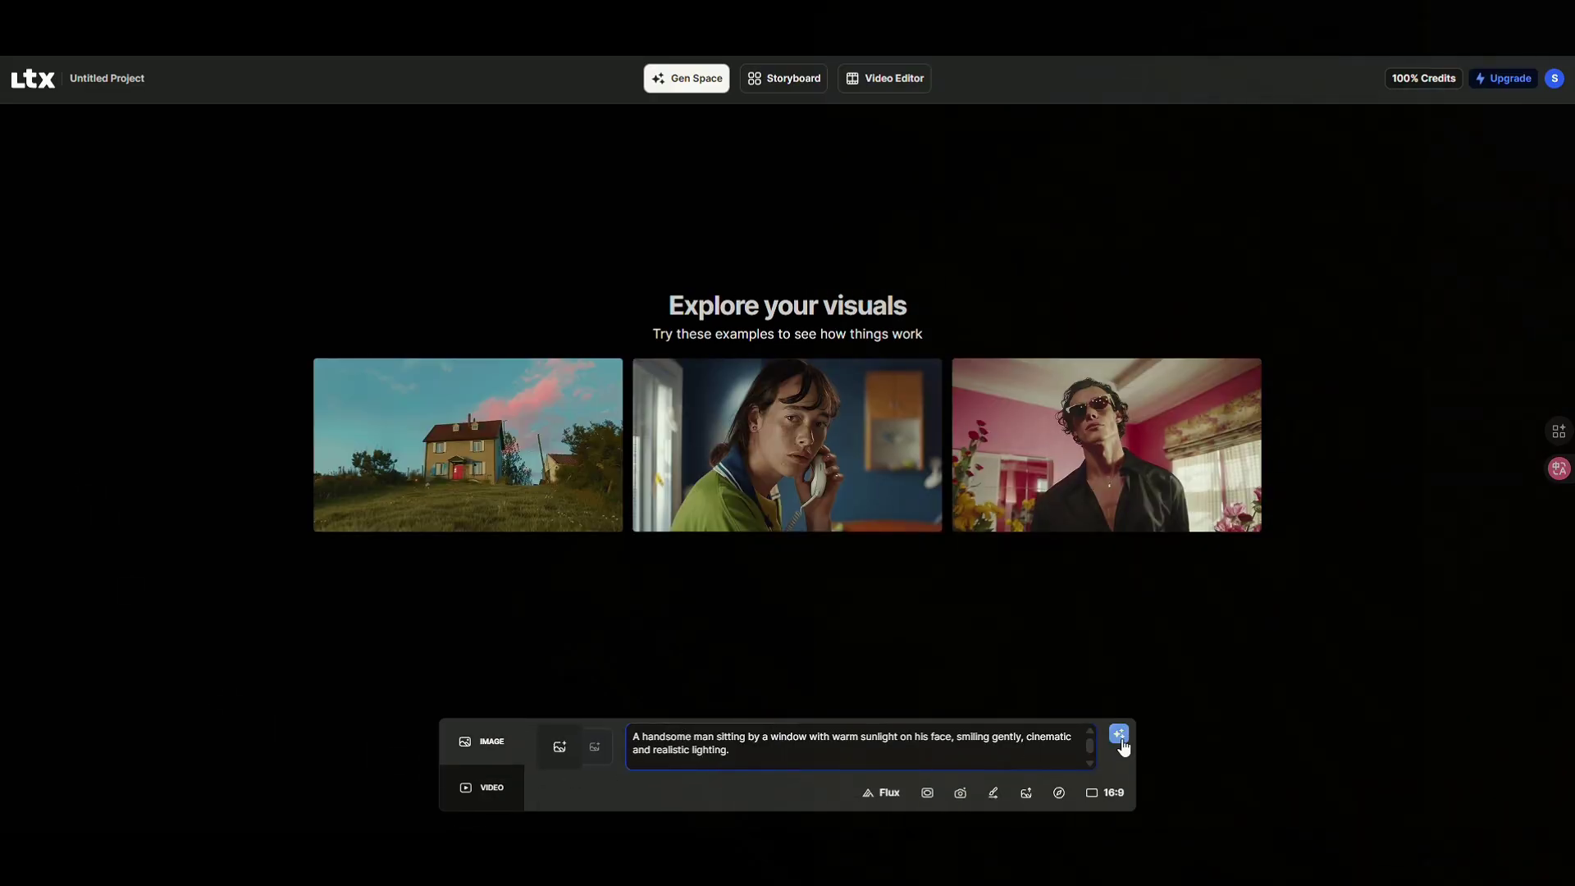
left_click(1120, 738)
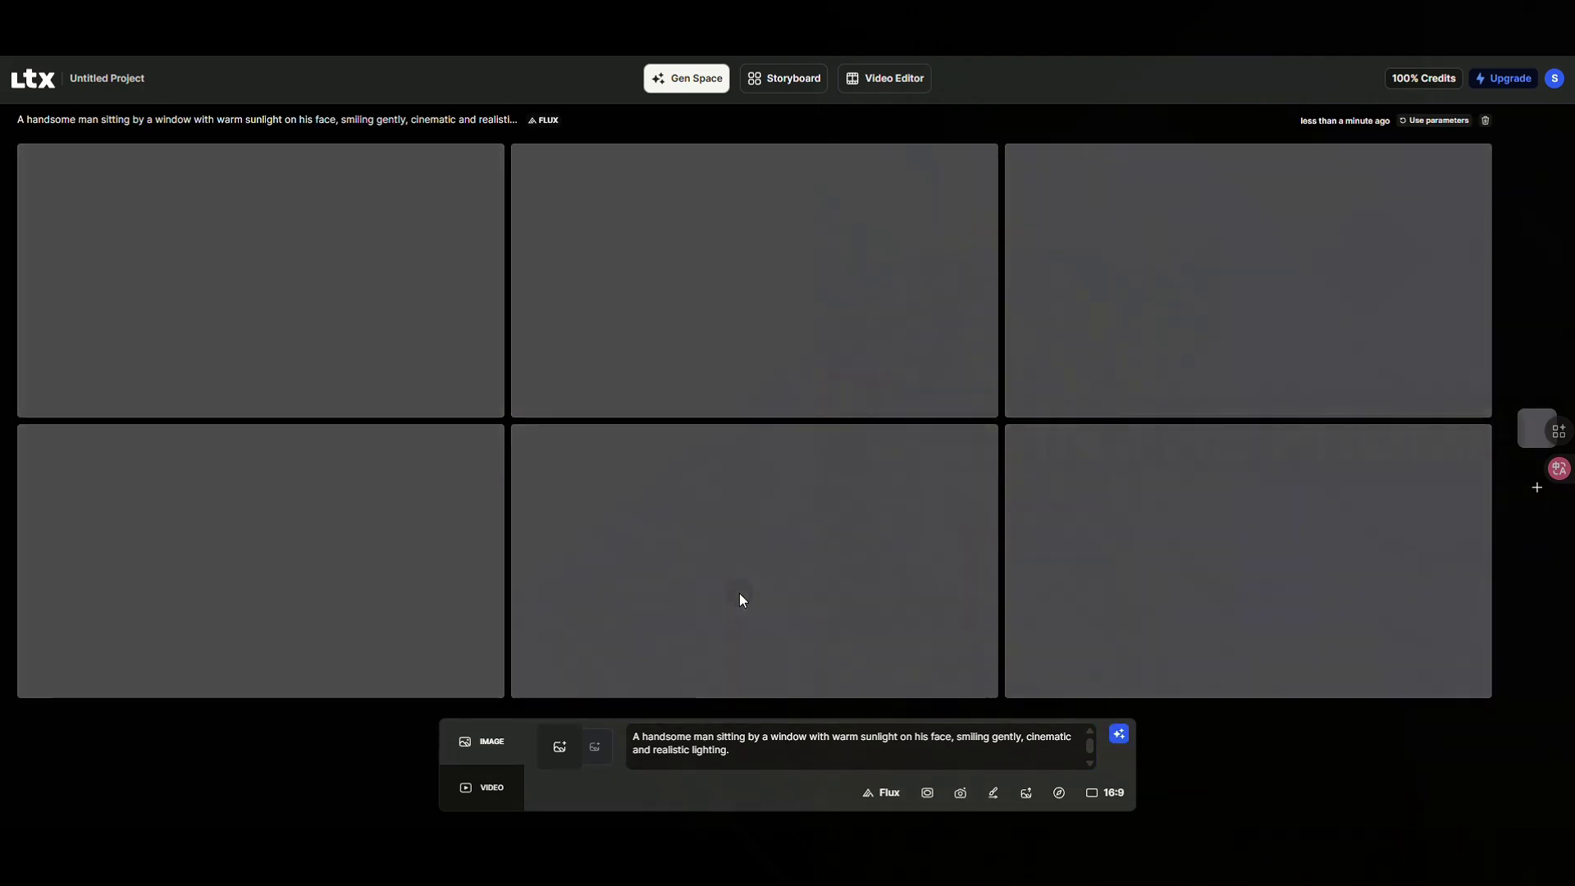